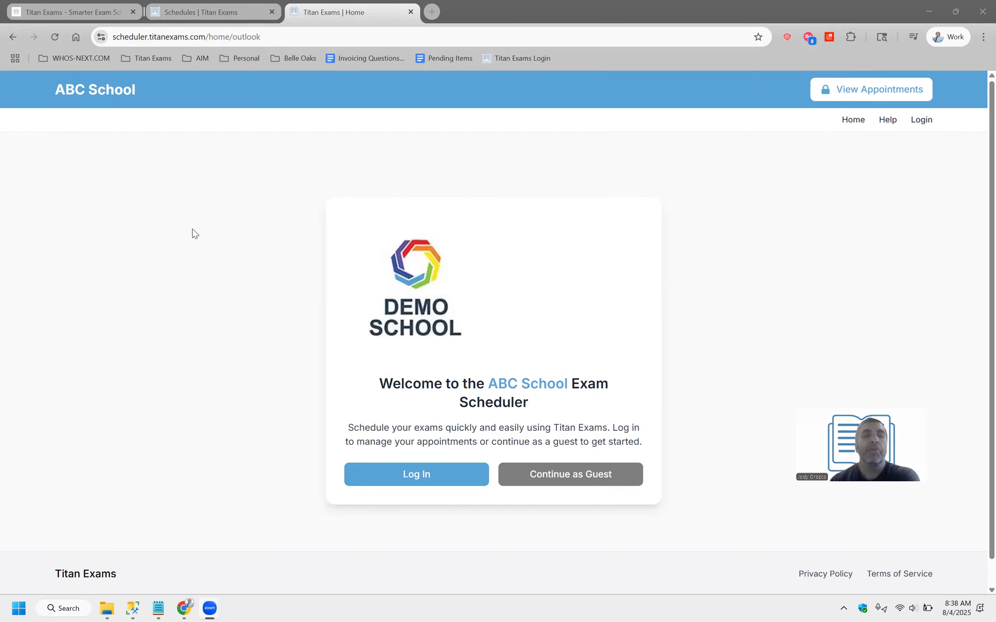
# - Switch to the staff settings site, show Room 1's availability, and select its open times entry
pyautogui.click(200, 10)
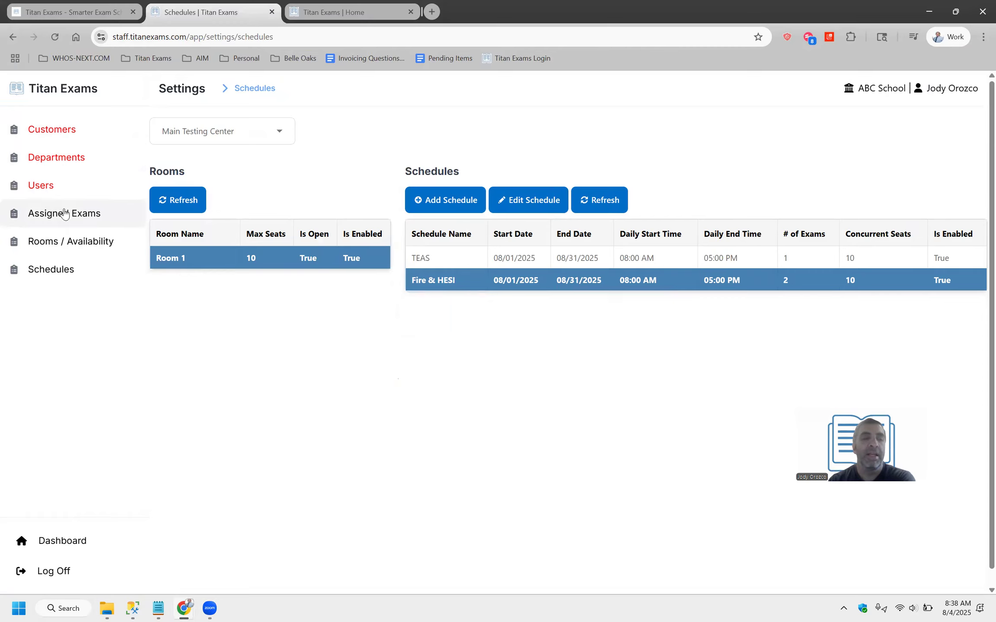
pyautogui.click(81, 247)
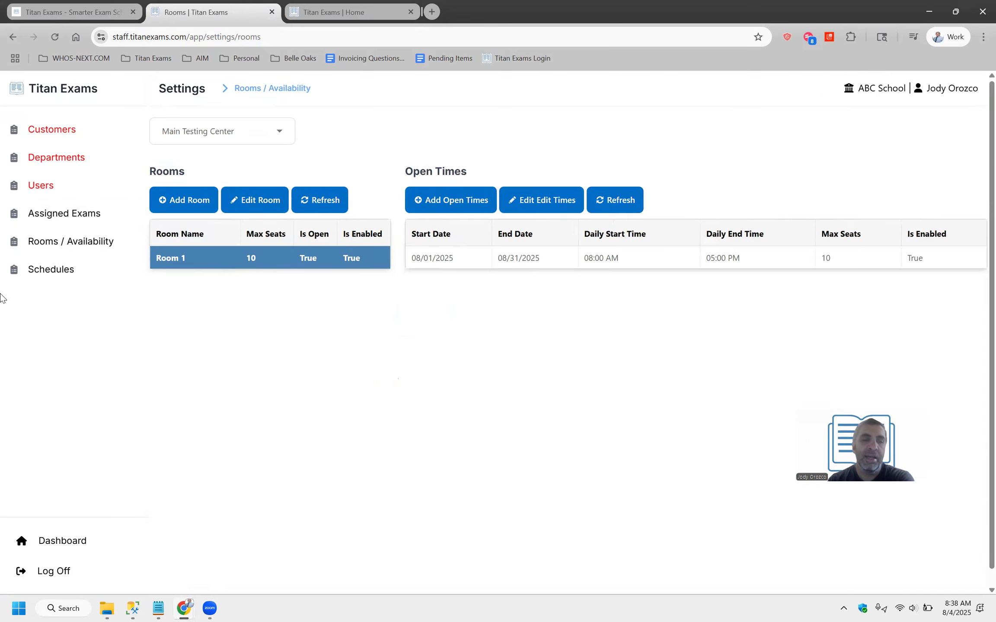
pyautogui.click(59, 276)
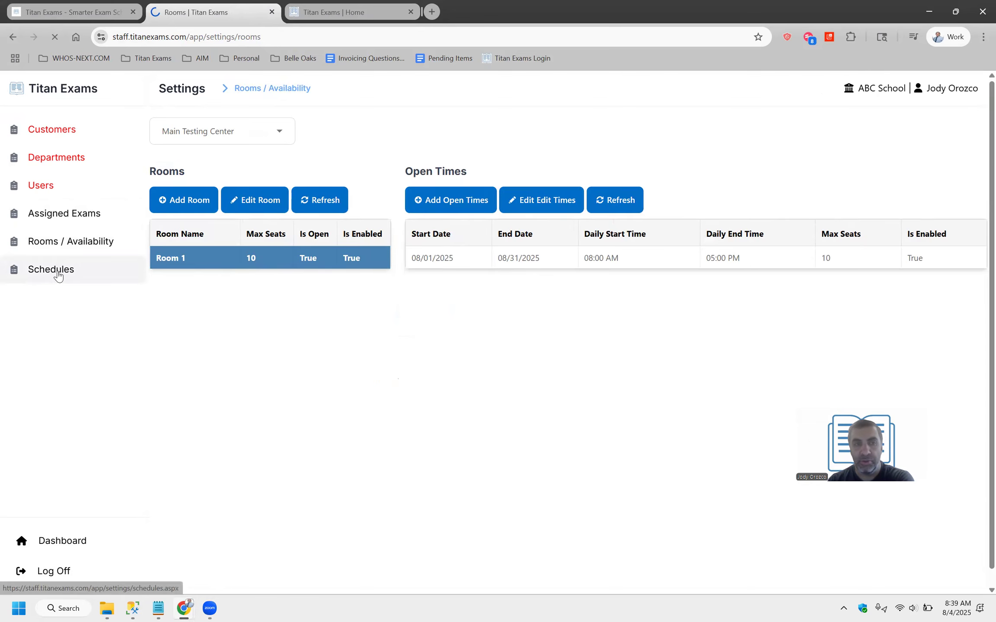
pyautogui.click(83, 247)
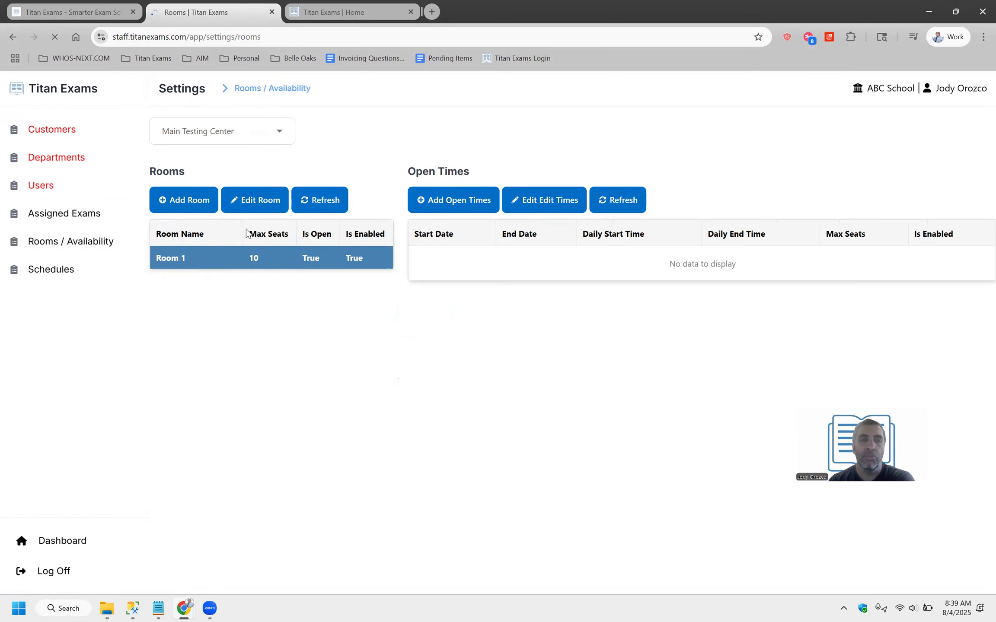
pyautogui.click(183, 258)
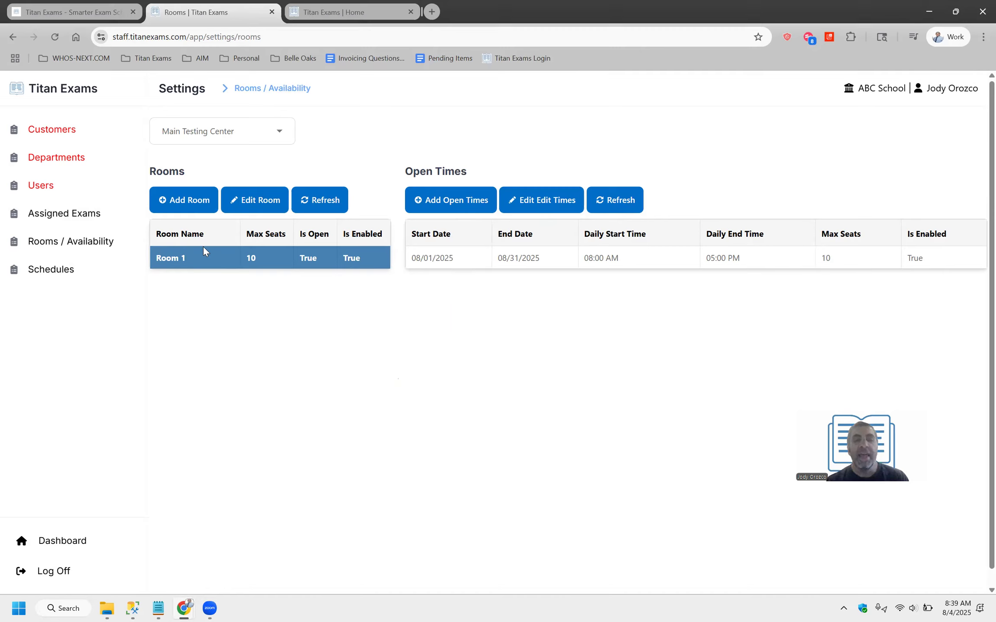
pyautogui.click(448, 258)
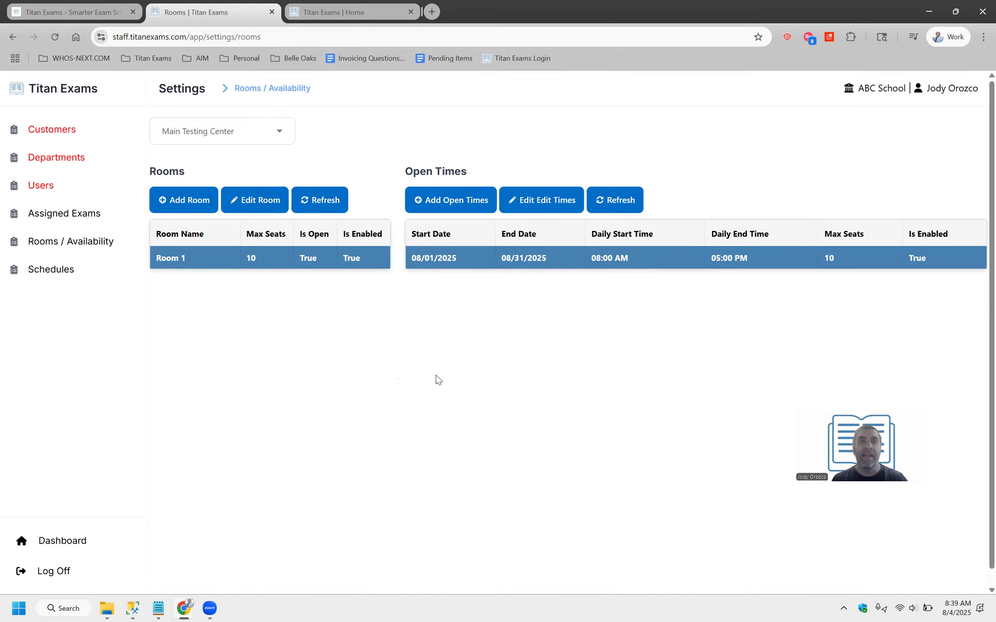
# - Examine the start date, end date, weekdays and seat limit of Room 1's open times entry, and close it without saving
pyautogui.doubleClick(447, 254)
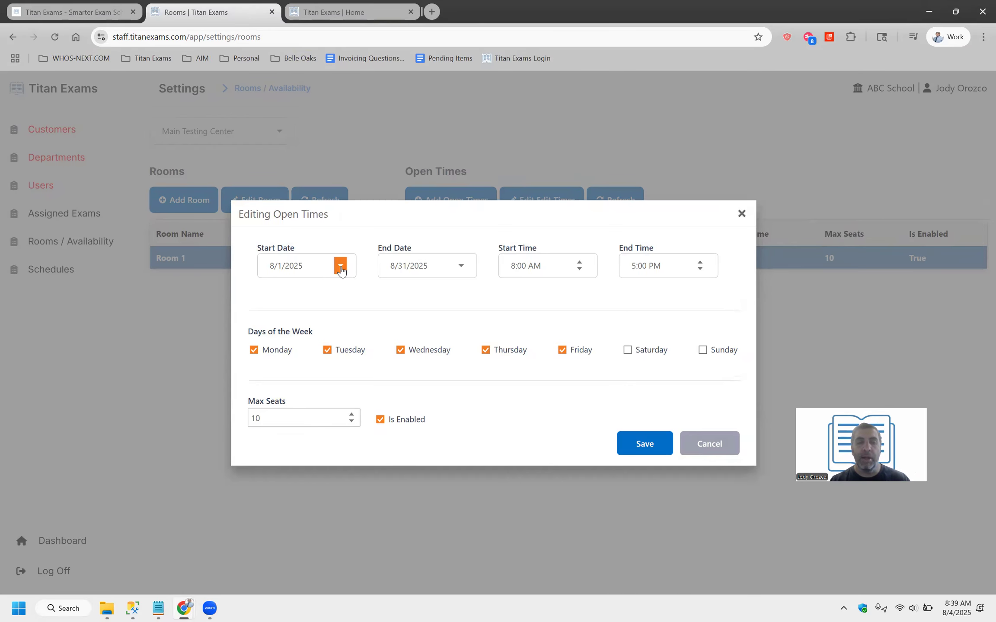
pyautogui.click(341, 266)
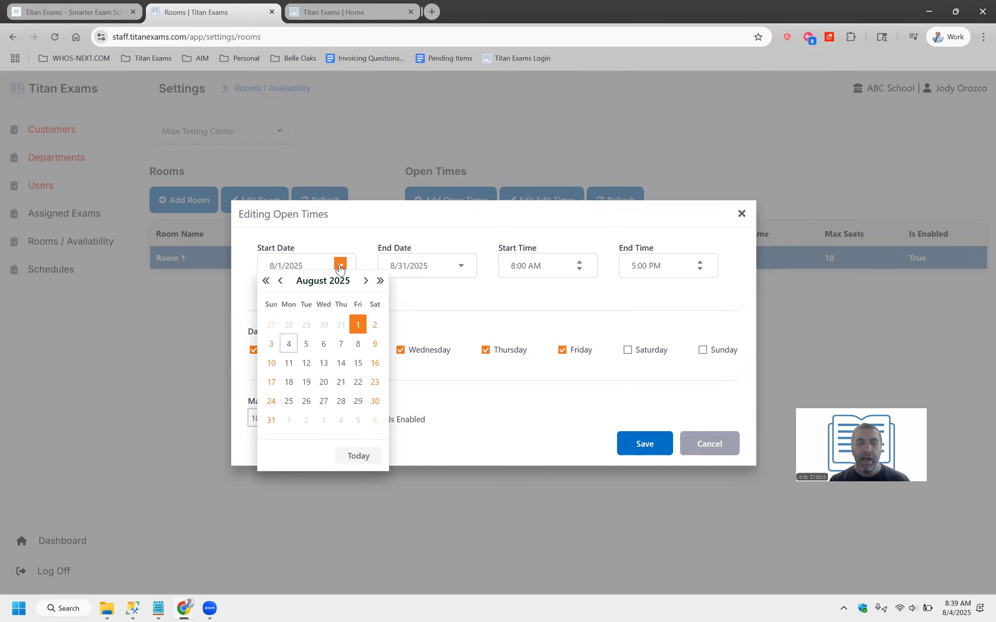
pyautogui.click(359, 325)
pyautogui.click(461, 265)
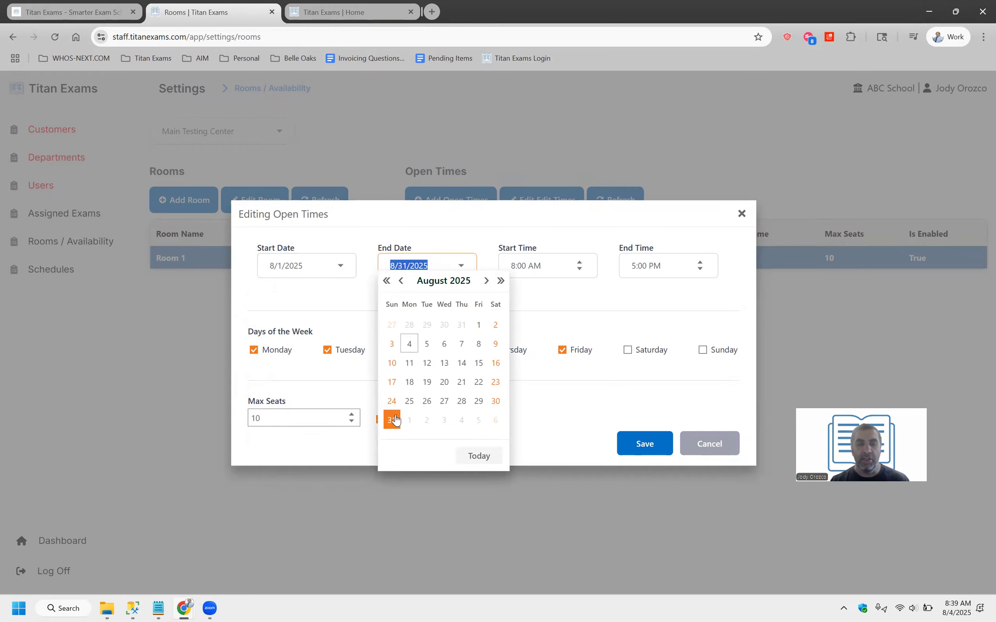
pyautogui.click(532, 316)
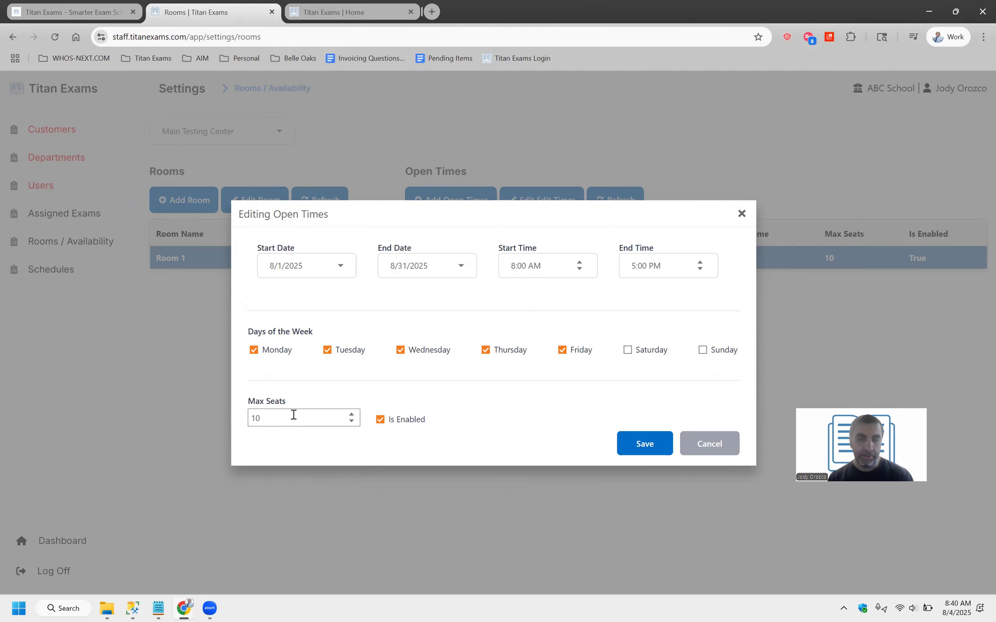
pyautogui.click(719, 443)
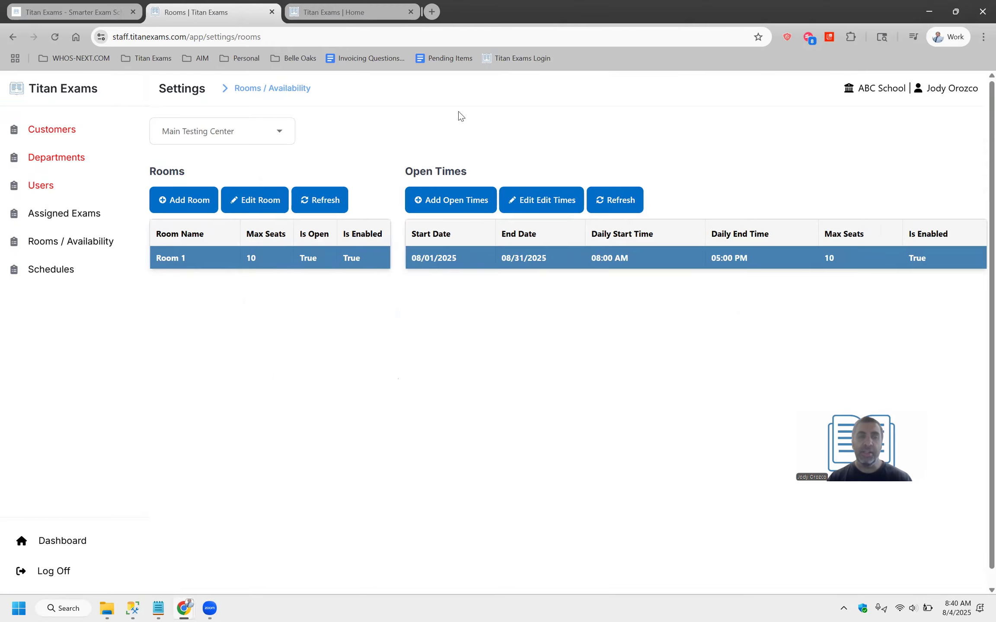
# - Show Room 1's exam schedules and look at the Fire & HESI and TEAS entries
pyautogui.click(42, 268)
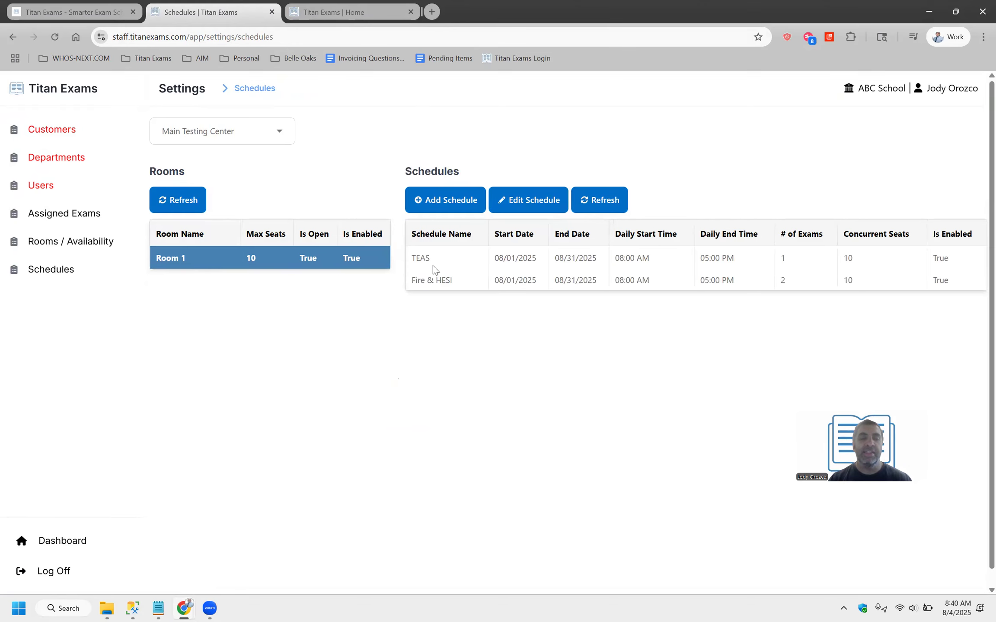
pyautogui.click(436, 280)
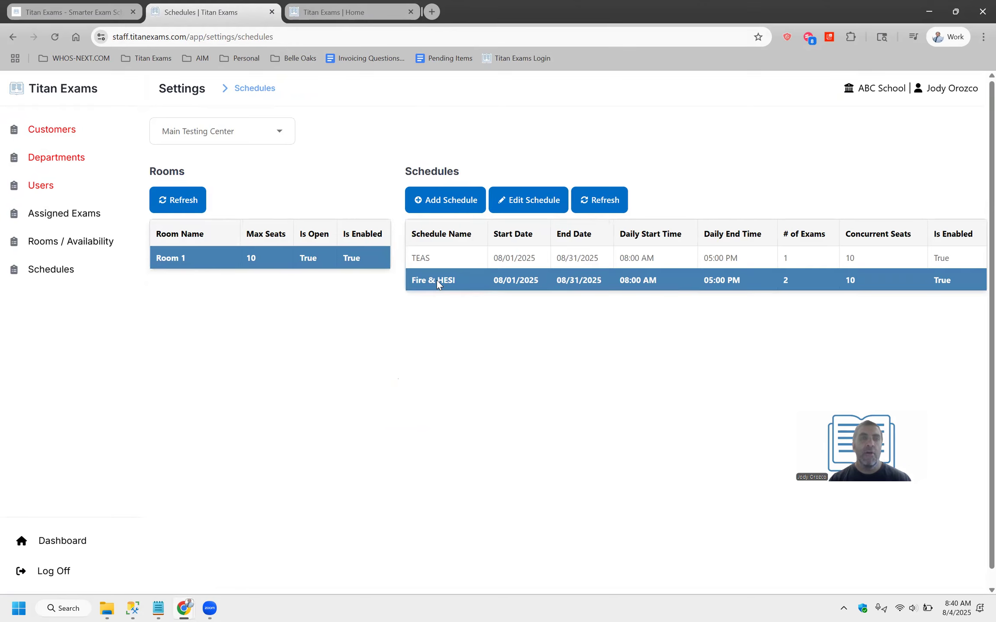
pyautogui.click(432, 257)
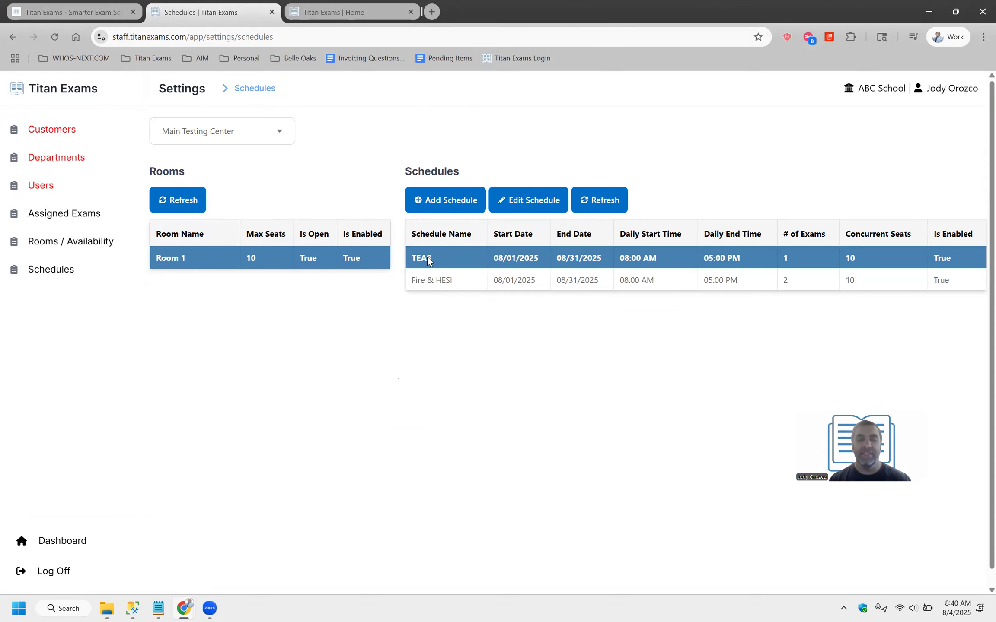
# - Edit the TEAS schedule, re-enter the end of its name as TEAS, keep the ATI TEAS exam ticked, and save it
pyautogui.click(528, 200)
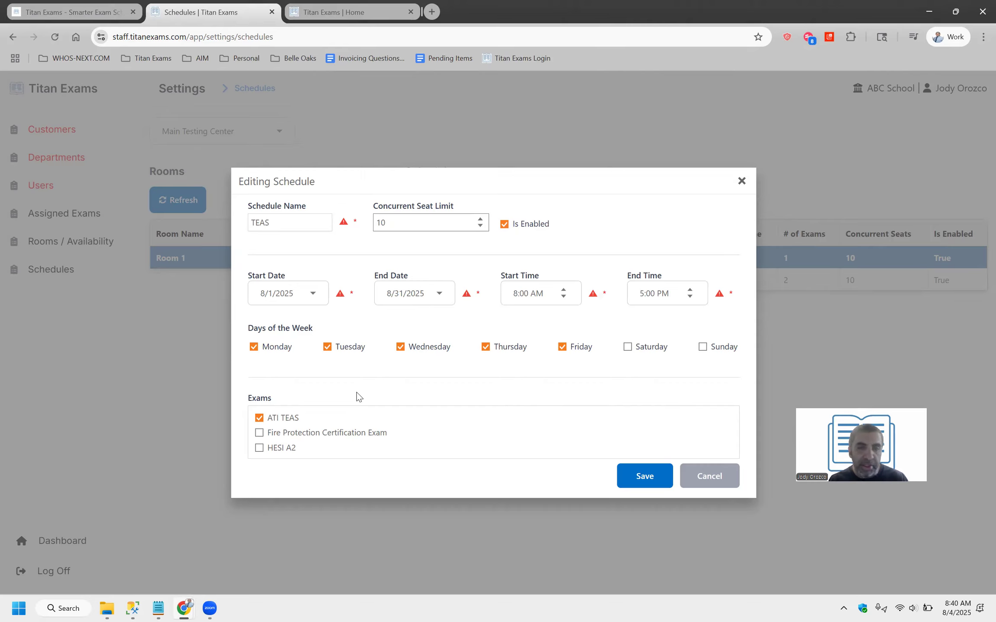
pyautogui.click(296, 223)
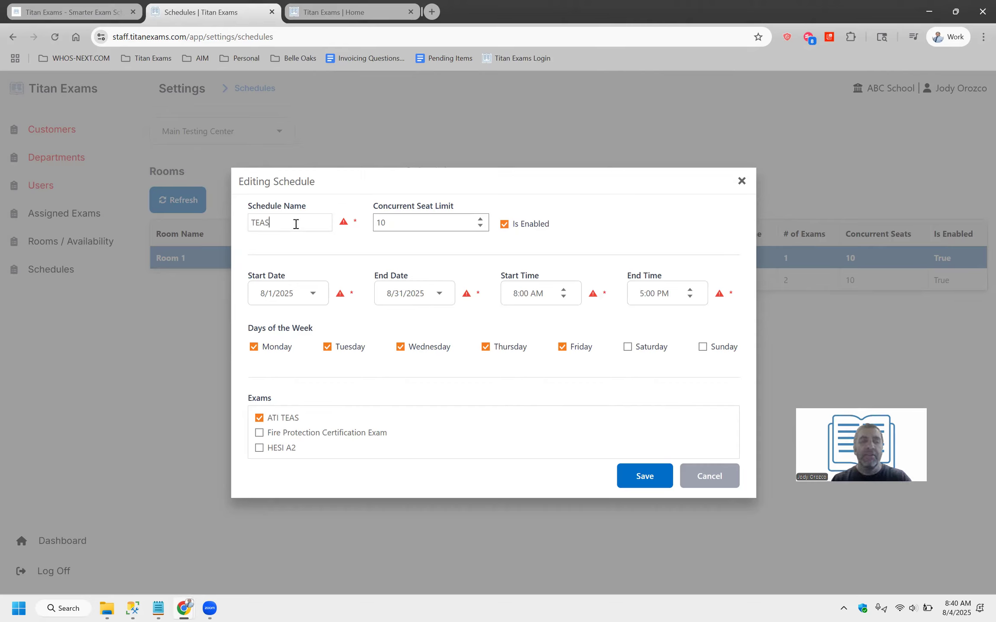
pyautogui.write('s')
pyautogui.press('capslock')
pyautogui.press('BackSpace')
pyautogui.press('BackSpace')
pyautogui.write('S')
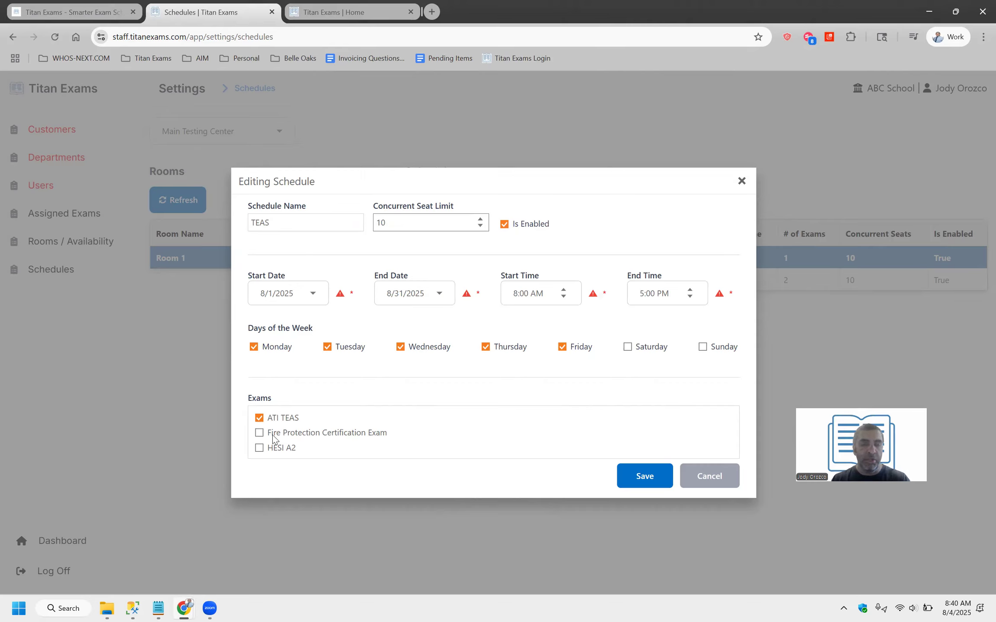
pyautogui.click(284, 419)
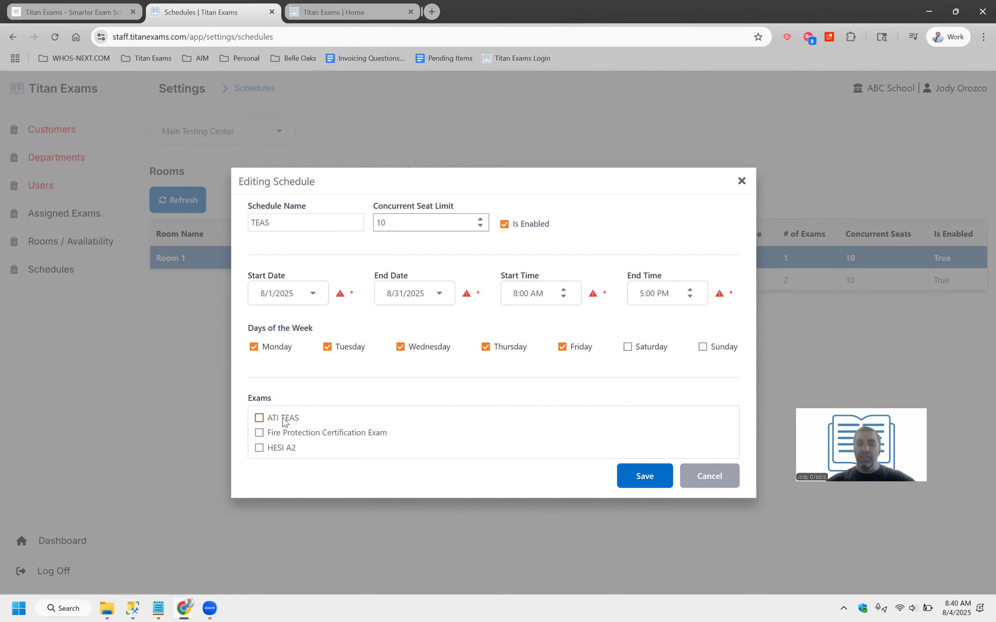
pyautogui.click(283, 421)
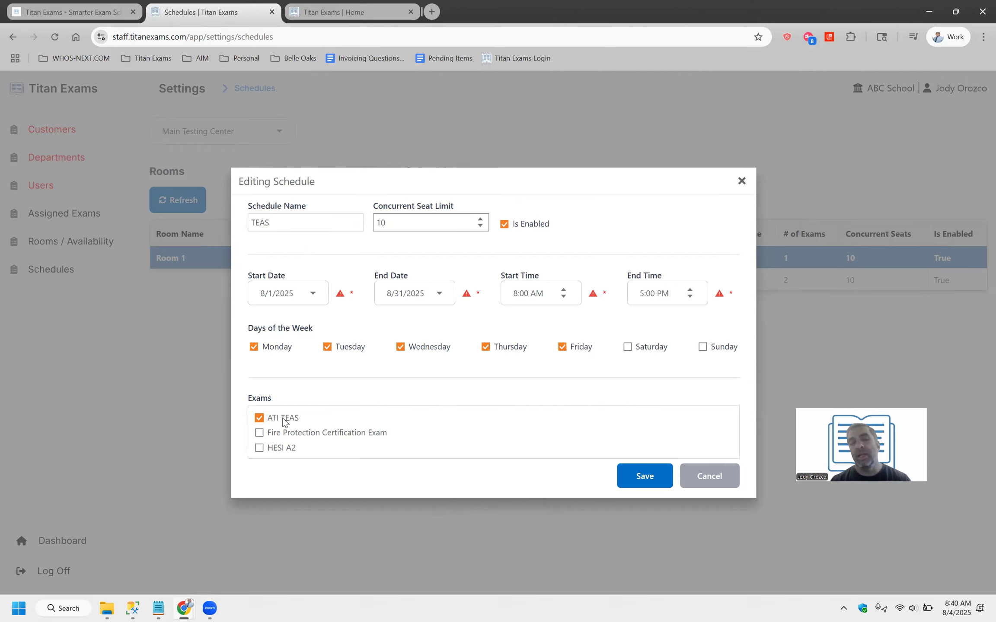
pyautogui.click(646, 476)
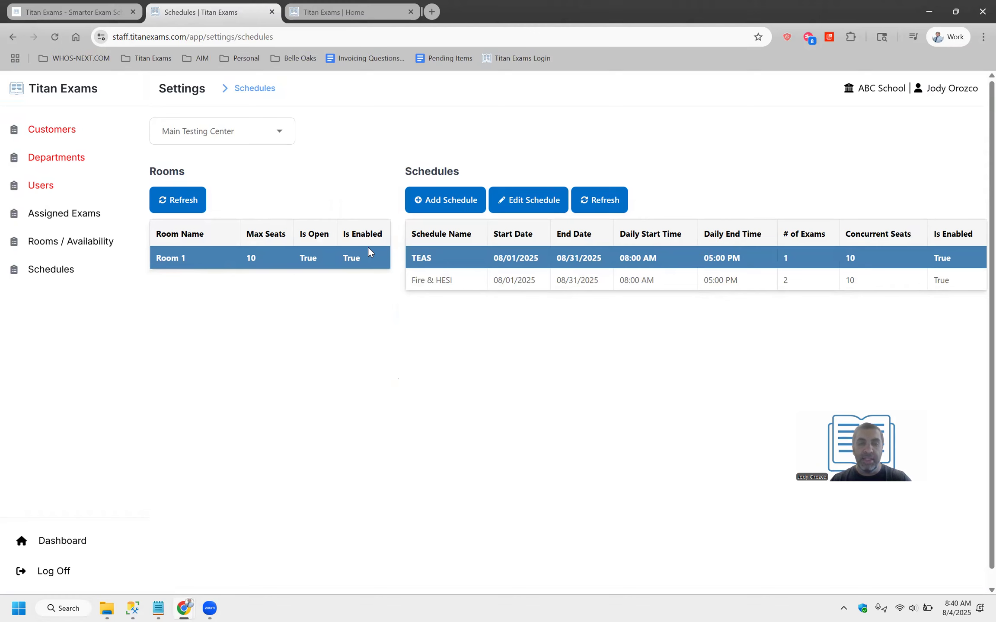
# - In the ABC School student scheduler, continue as a guest and choose the TEAS exam type and the ATI TEAS exam
pyautogui.click(330, 10)
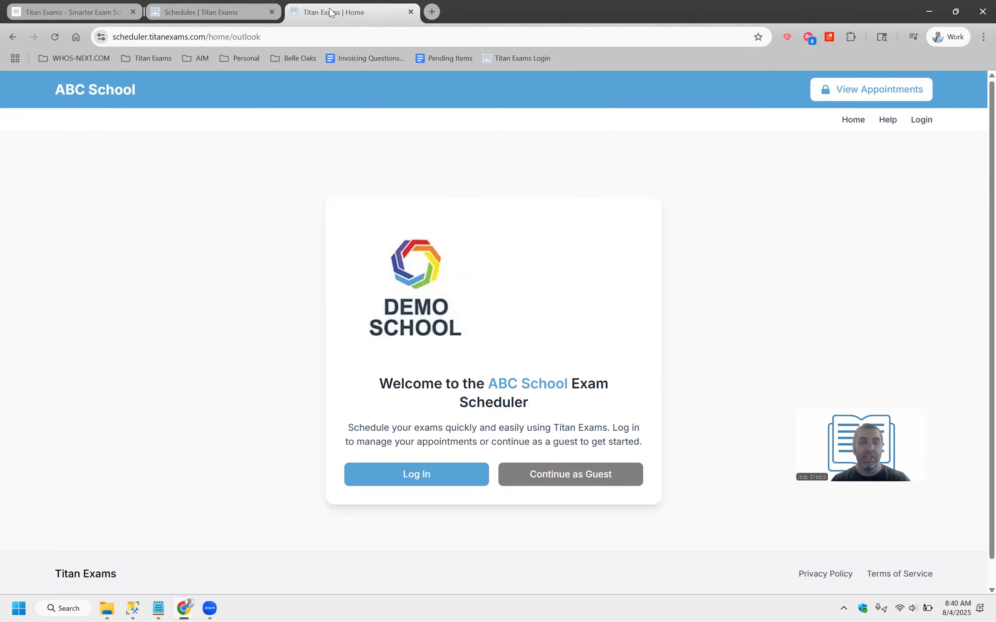
pyautogui.click(559, 475)
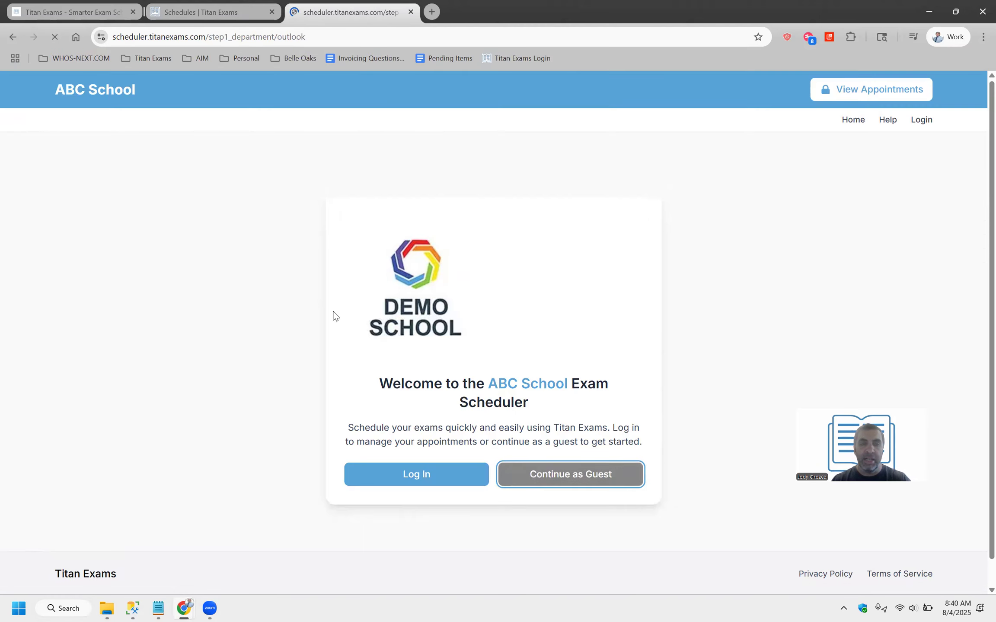
pyautogui.click(133, 291)
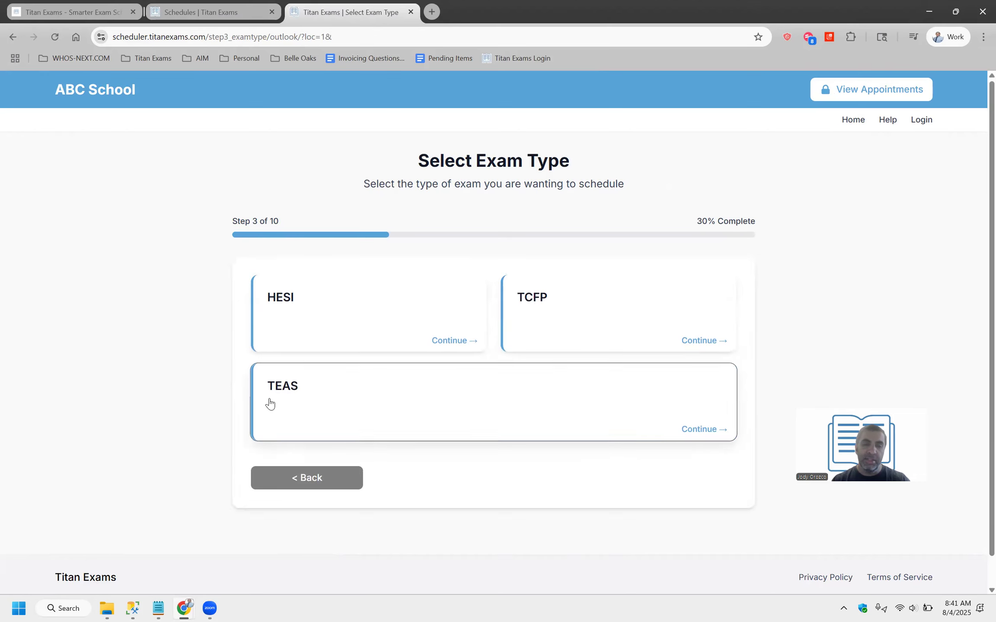
pyautogui.click(431, 419)
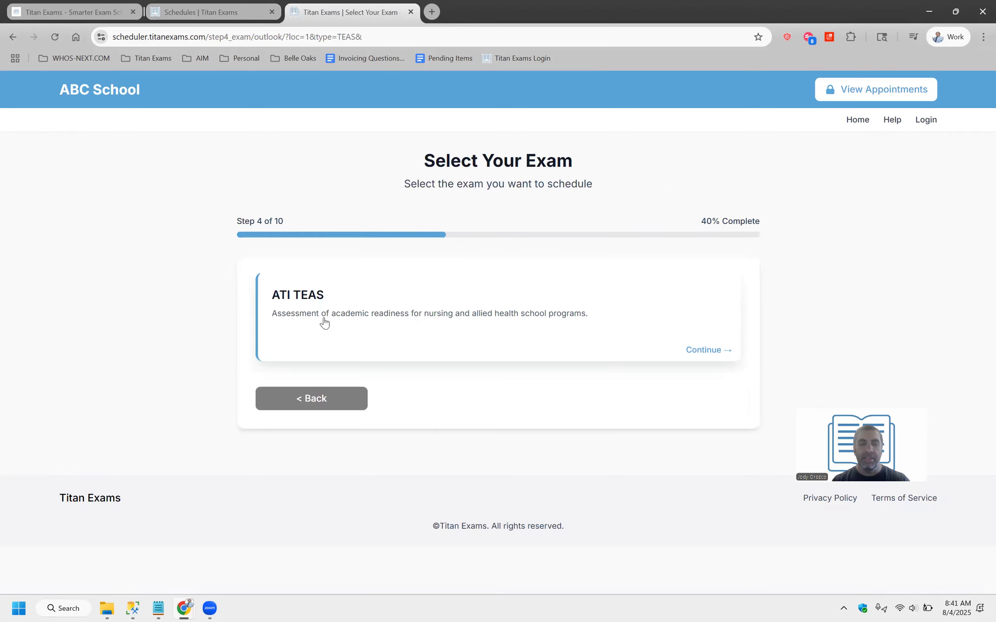
pyautogui.click(325, 323)
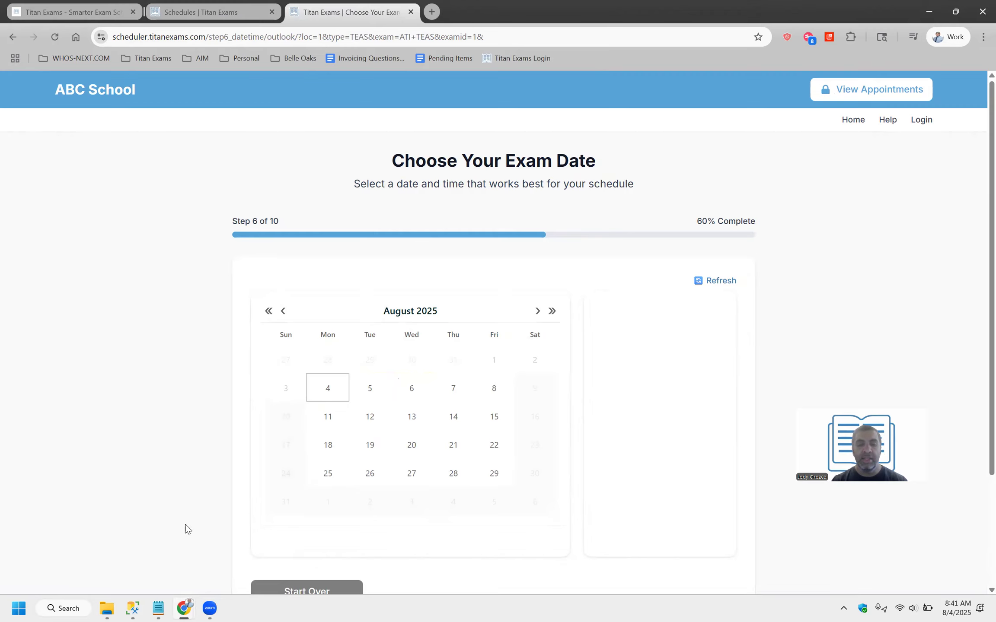
# - Select August 29, 2025 as the exam date and examine the available time slots
pyautogui.click(501, 472)
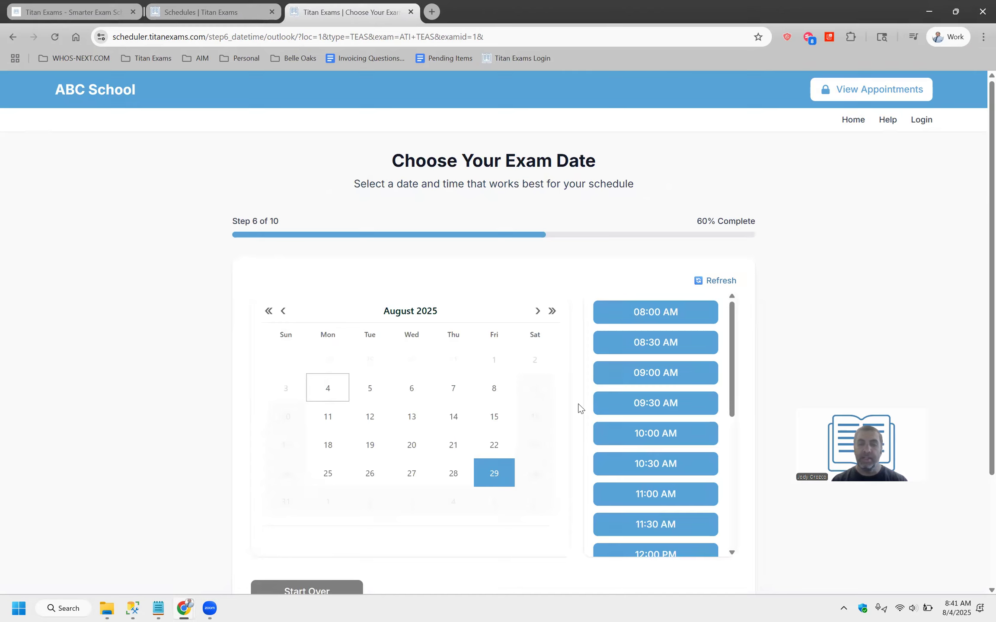
pyautogui.scroll(-5, 657, 476)
pyautogui.scroll(5, 648, 475)
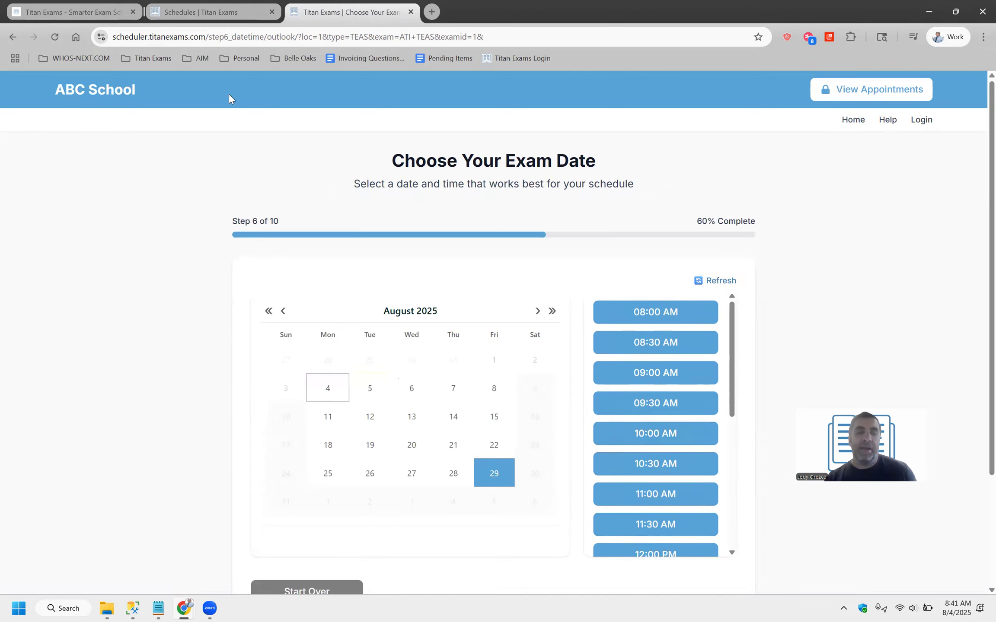
# - In the staff settings, set the TEAS schedule's end date to 8/15/2025, exclude Tuesday and Friday, and save it
pyautogui.click(178, 13)
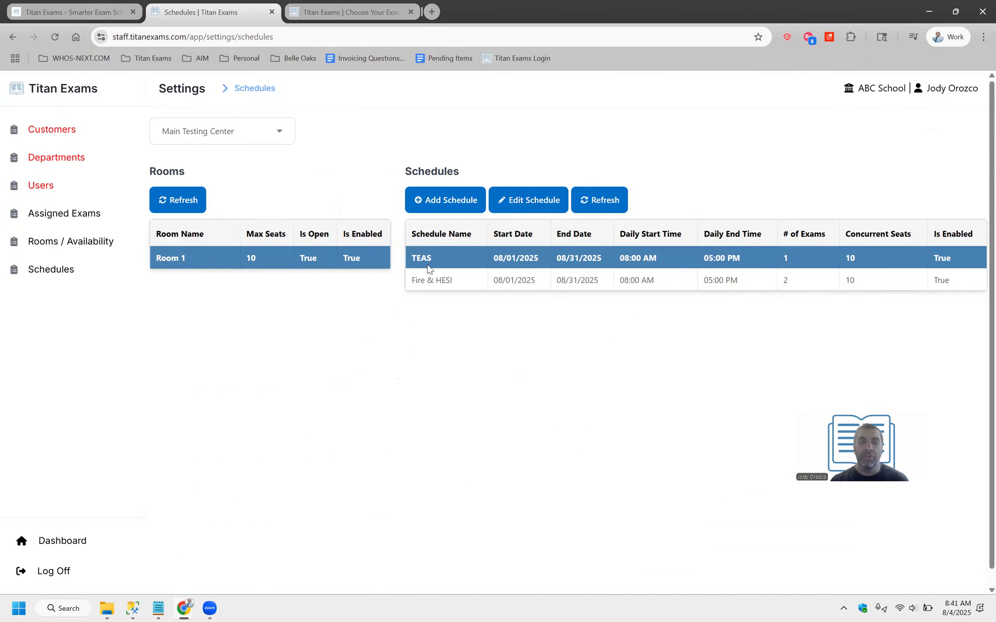
pyautogui.doubleClick(437, 255)
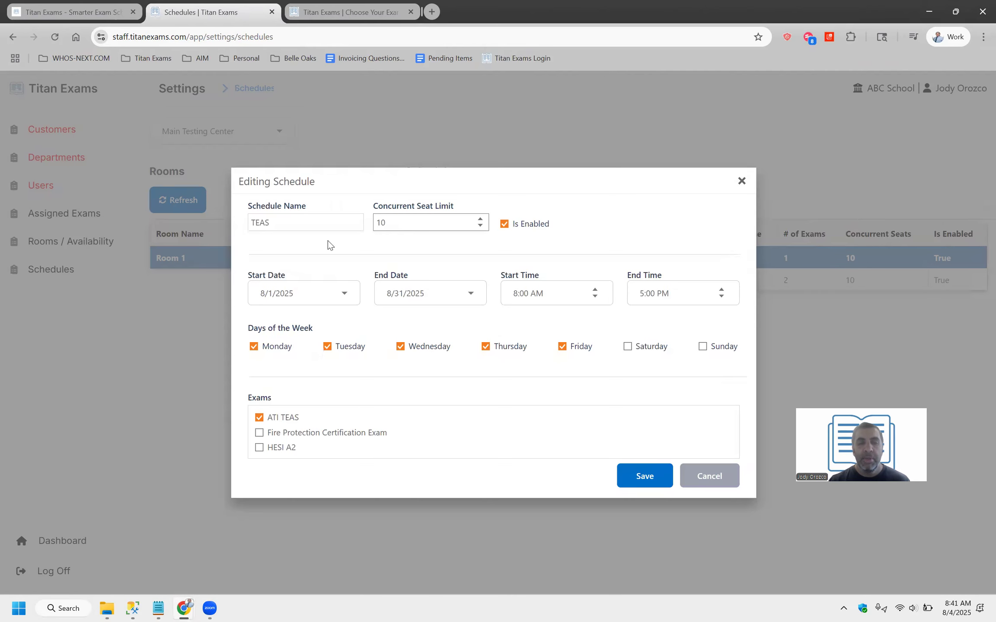
pyautogui.click(470, 293)
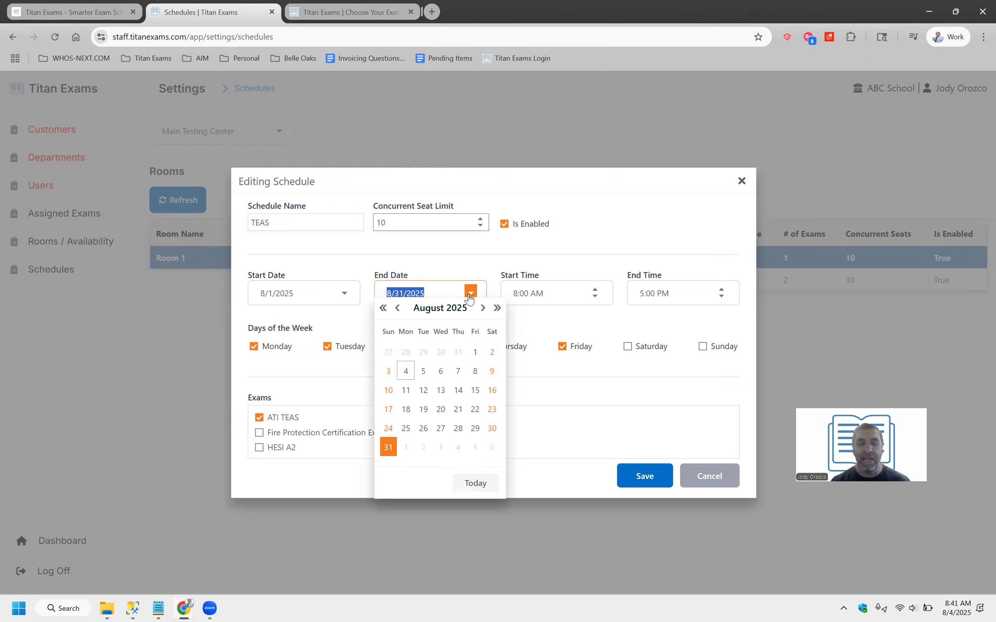
pyautogui.click(475, 391)
pyautogui.click(579, 346)
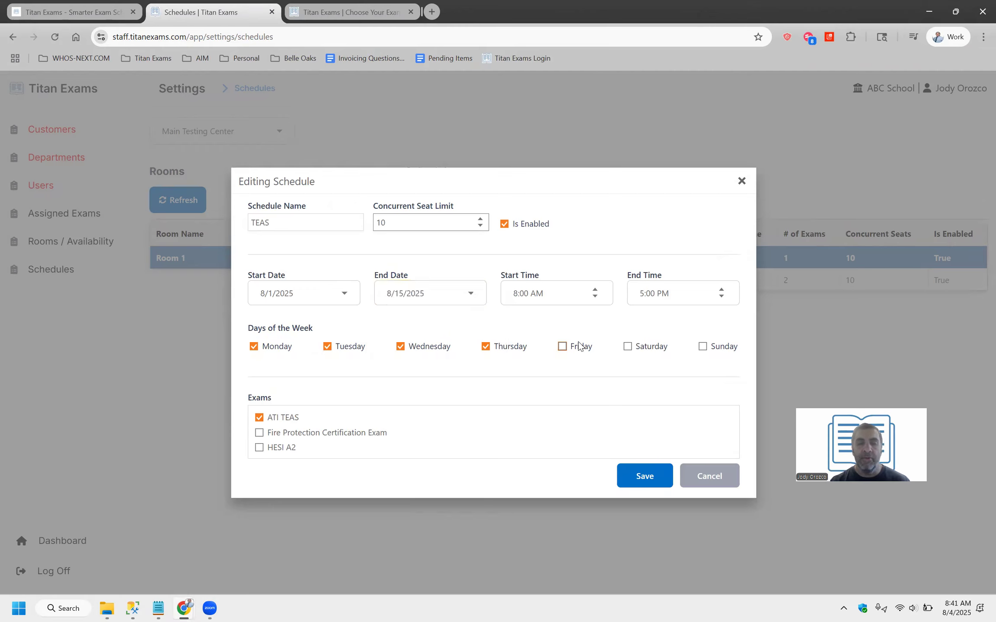
pyautogui.click(351, 347)
pyautogui.click(639, 475)
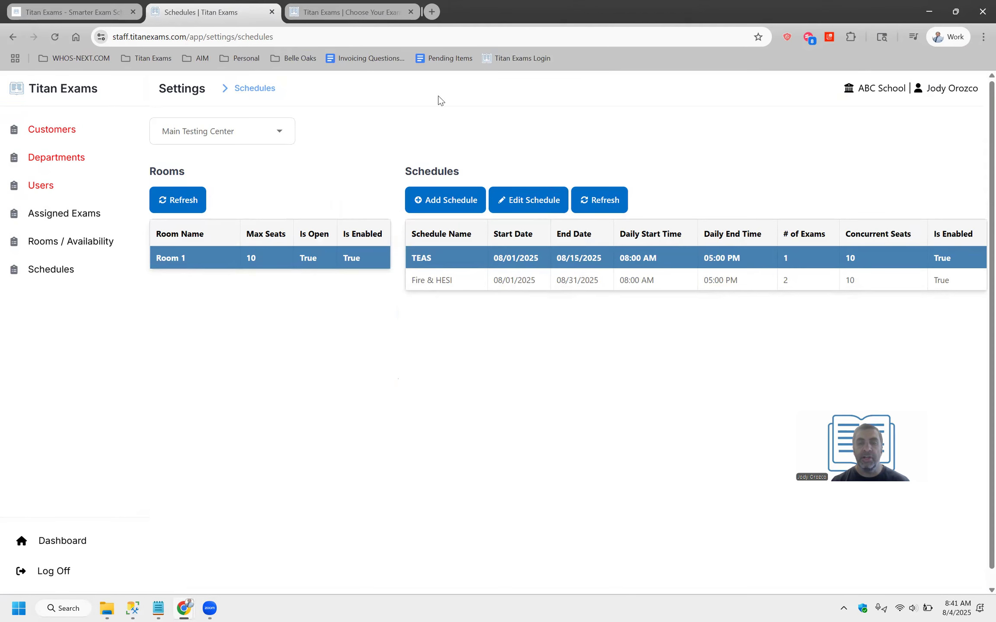
# - Return to the student scheduler and refresh the ATI TEAS exam date calendar to check the available days
pyautogui.click(331, 14)
pyautogui.click(711, 282)
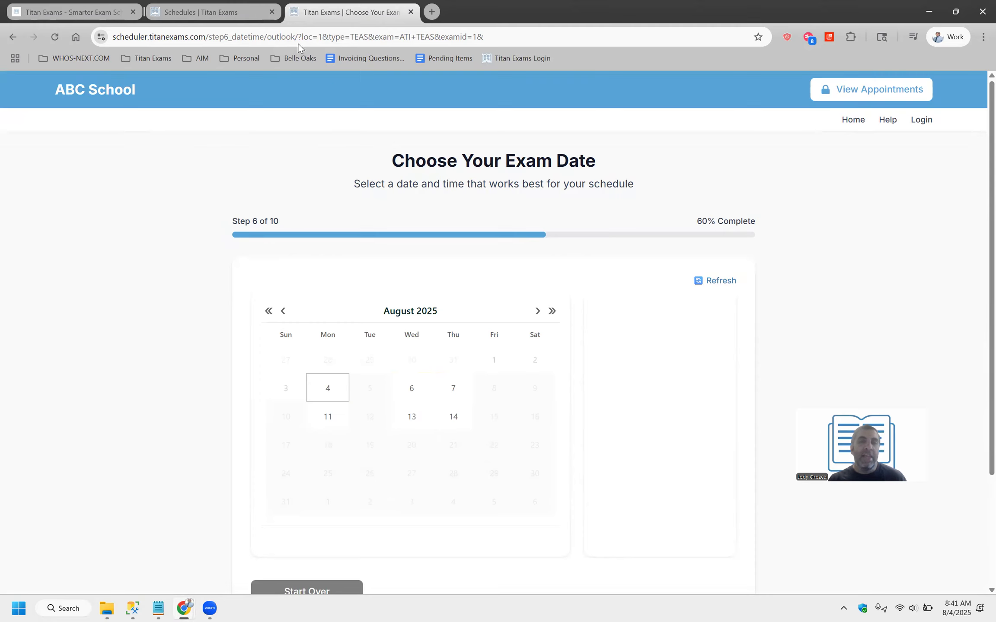
# - In the staff settings, set the TEAS schedule's end date to 9/30/2025, include Tuesday, and save it
pyautogui.click(229, 13)
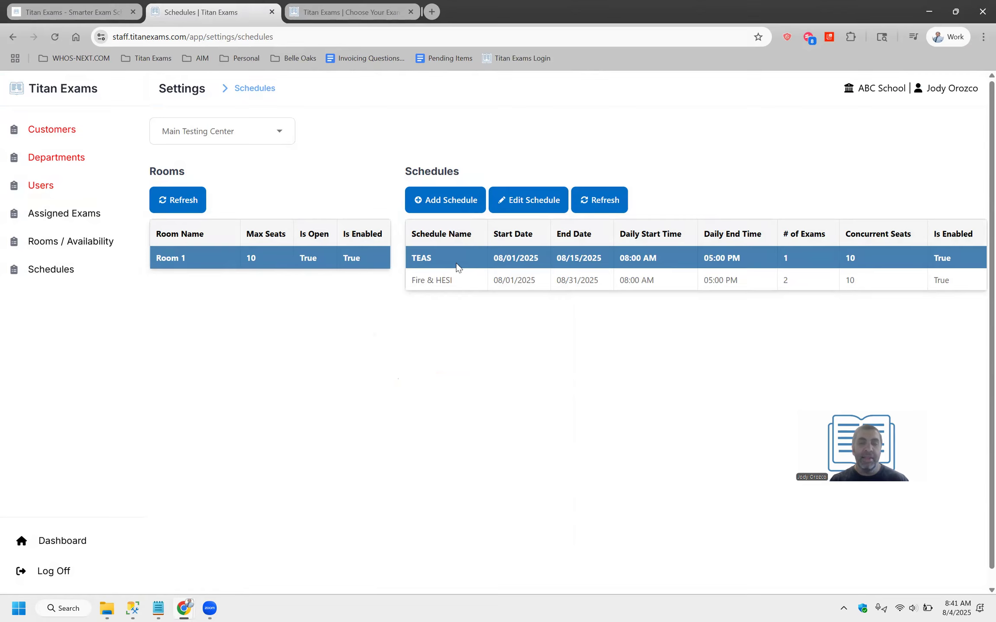
pyautogui.doubleClick(443, 259)
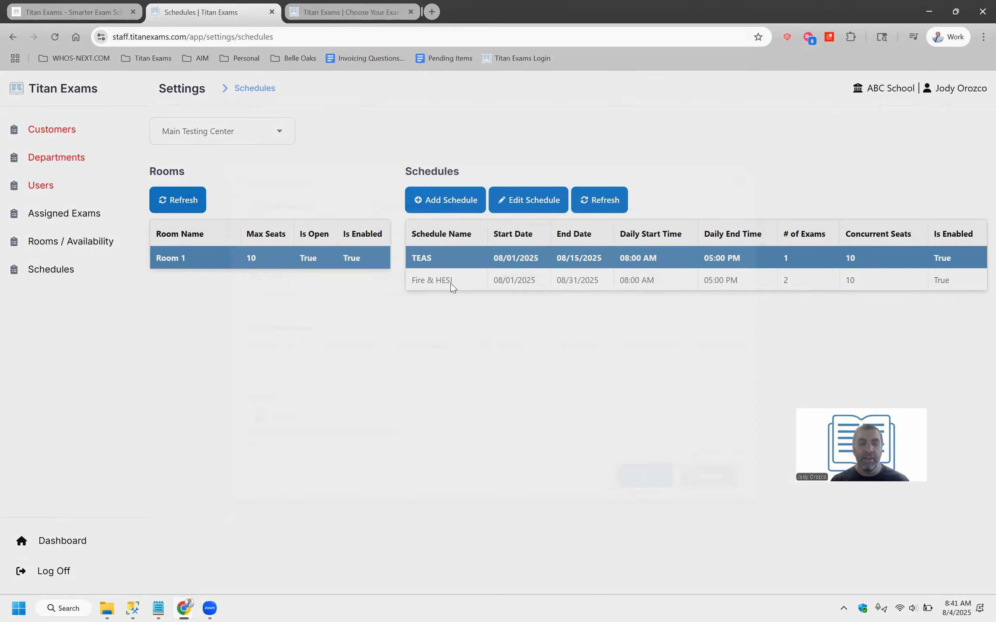
pyautogui.click(470, 293)
pyautogui.click(493, 308)
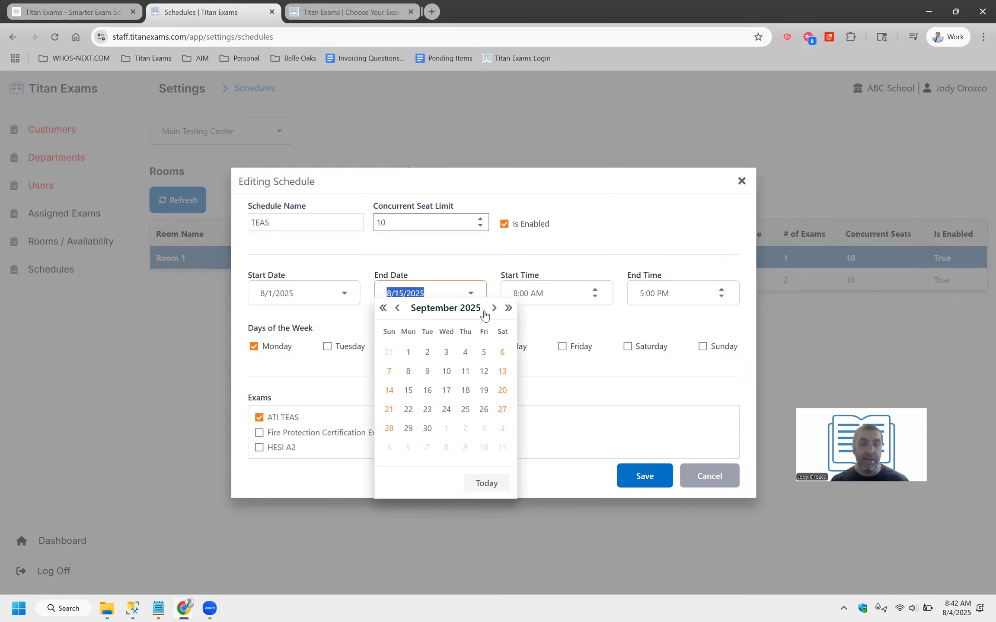
pyautogui.click(427, 427)
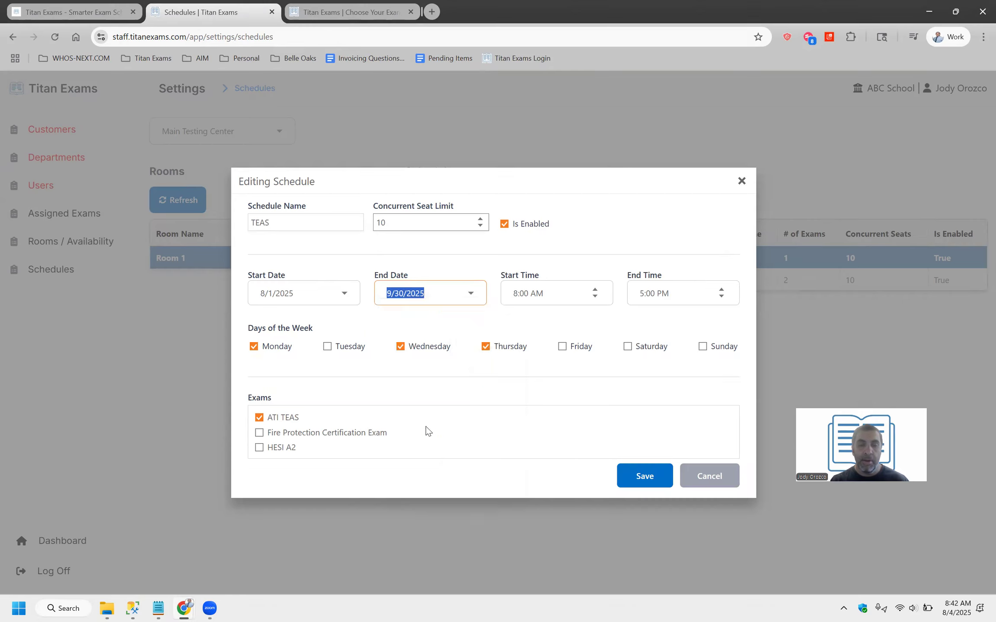
pyautogui.click(343, 347)
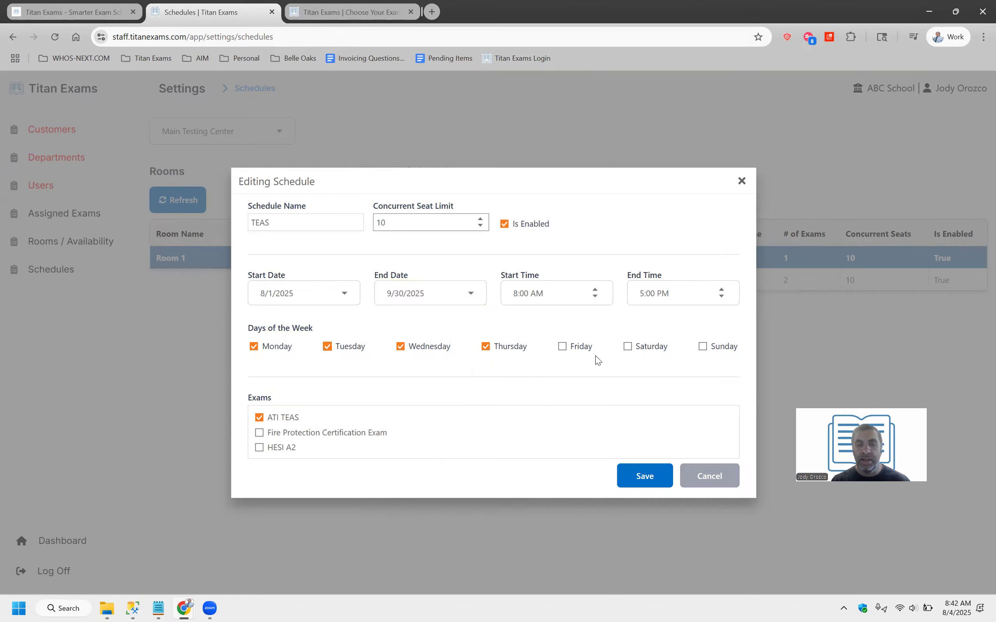
pyautogui.click(644, 476)
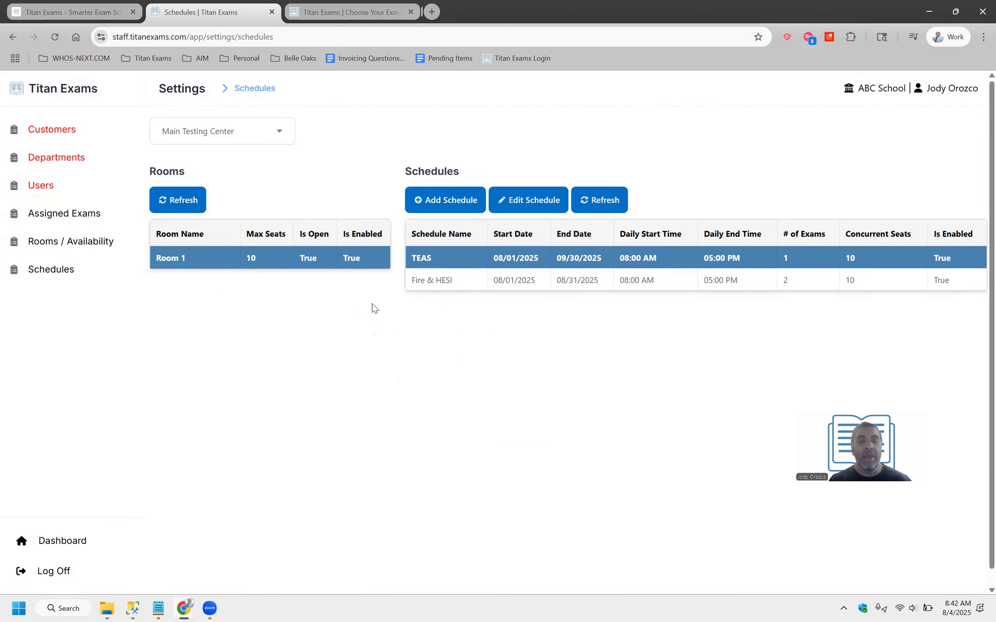
# - Open the staff room availability settings and refresh the student scheduler's ATI TEAS calendar to check the available August days
pyautogui.click(82, 240)
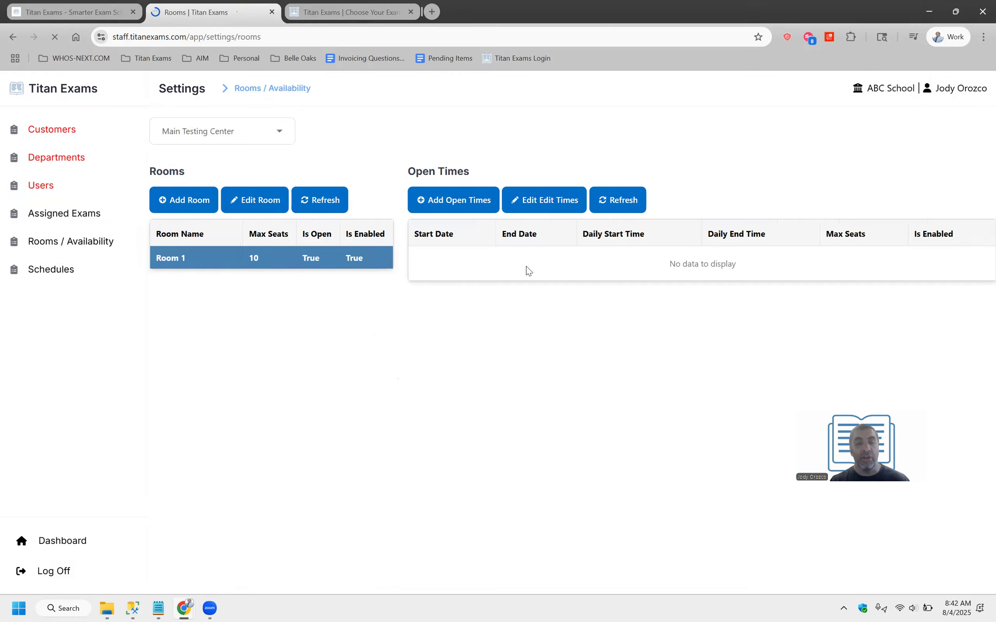
pyautogui.click(343, 15)
pyautogui.click(730, 281)
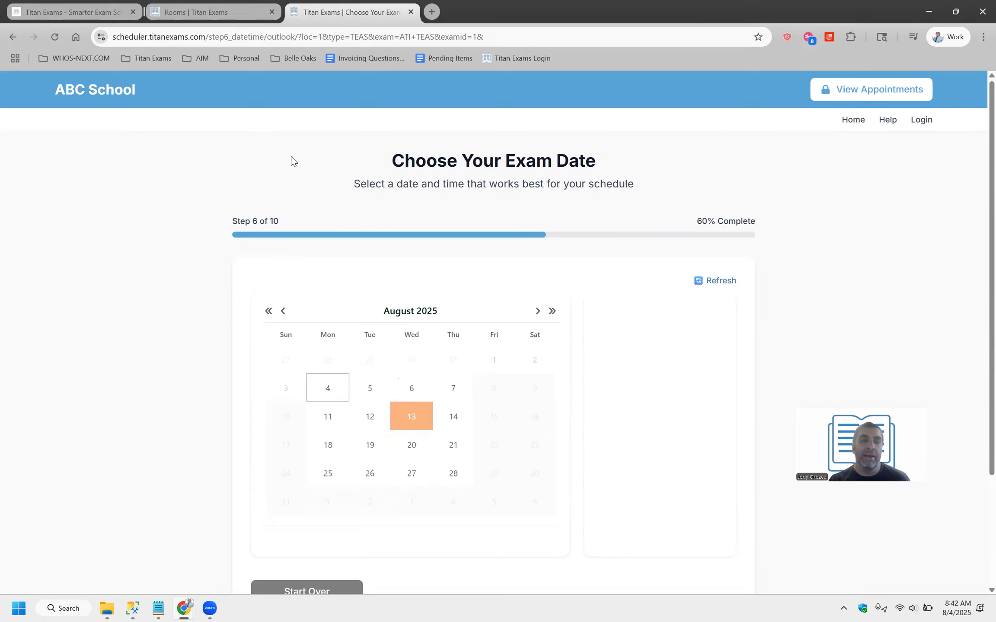
# - In the staff room availability settings, extend Room 1's open times to an end date of 10/31/2025 and save
pyautogui.click(222, 15)
pyautogui.doubleClick(504, 254)
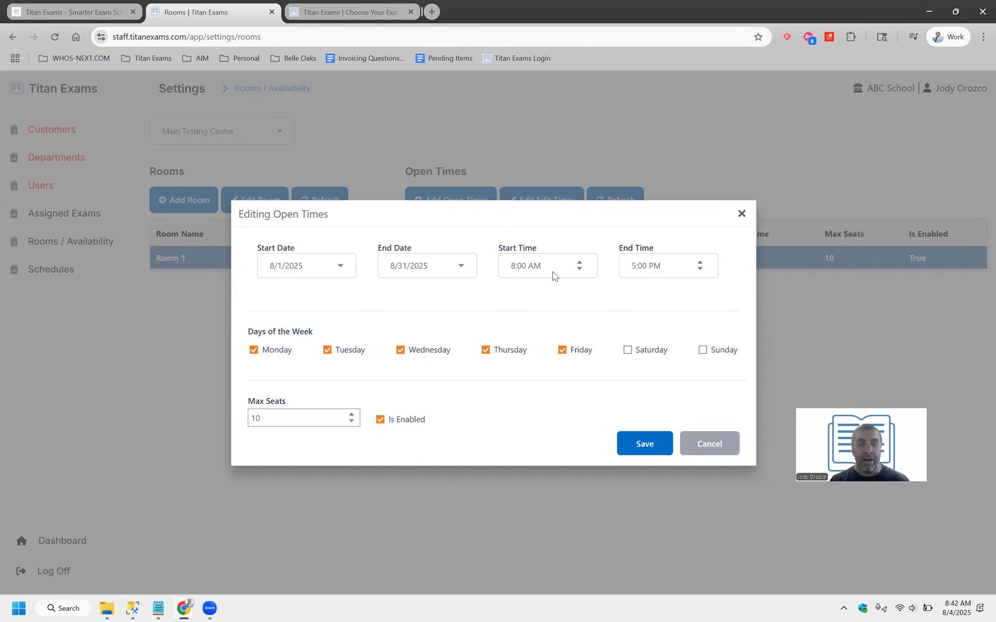
pyautogui.click(461, 267)
pyautogui.click(487, 282)
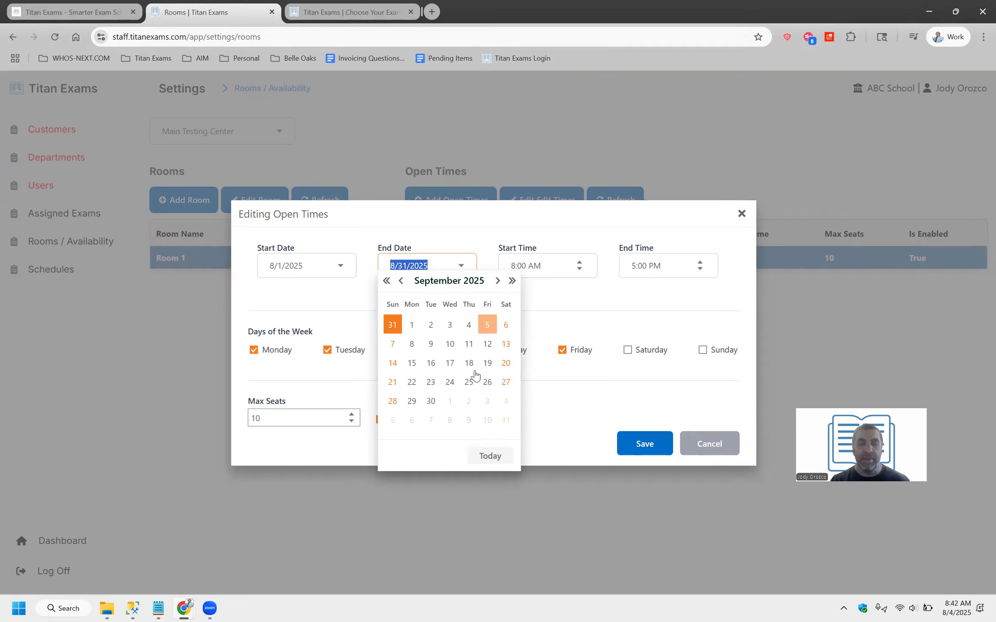
pyautogui.click(496, 283)
pyautogui.click(479, 402)
pyautogui.click(635, 445)
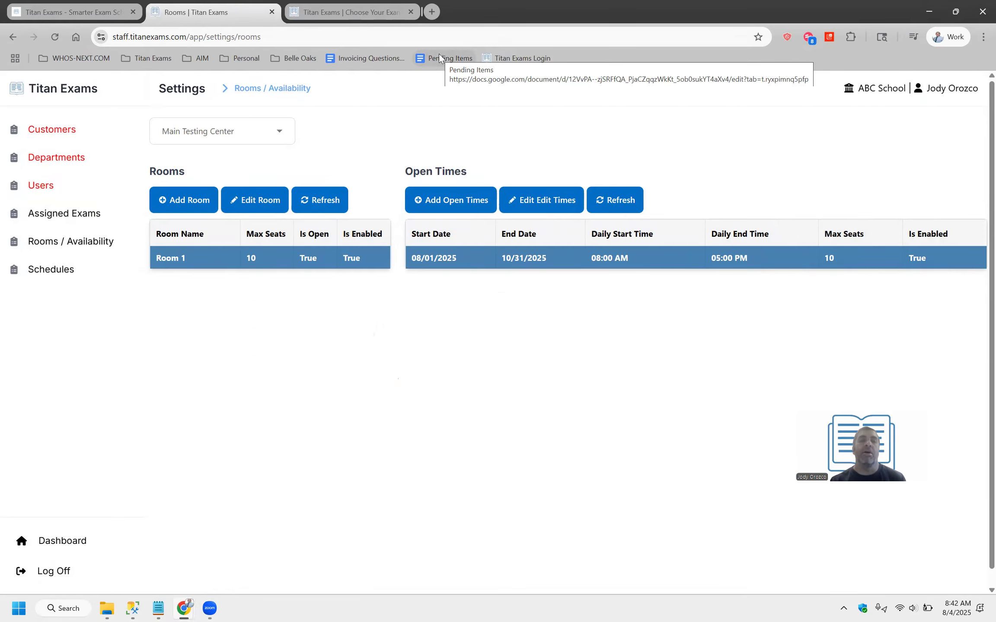
# - Refresh the ATI TEAS calendar in the student scheduler and check the available days in September 2025
pyautogui.click(348, 13)
pyautogui.click(721, 284)
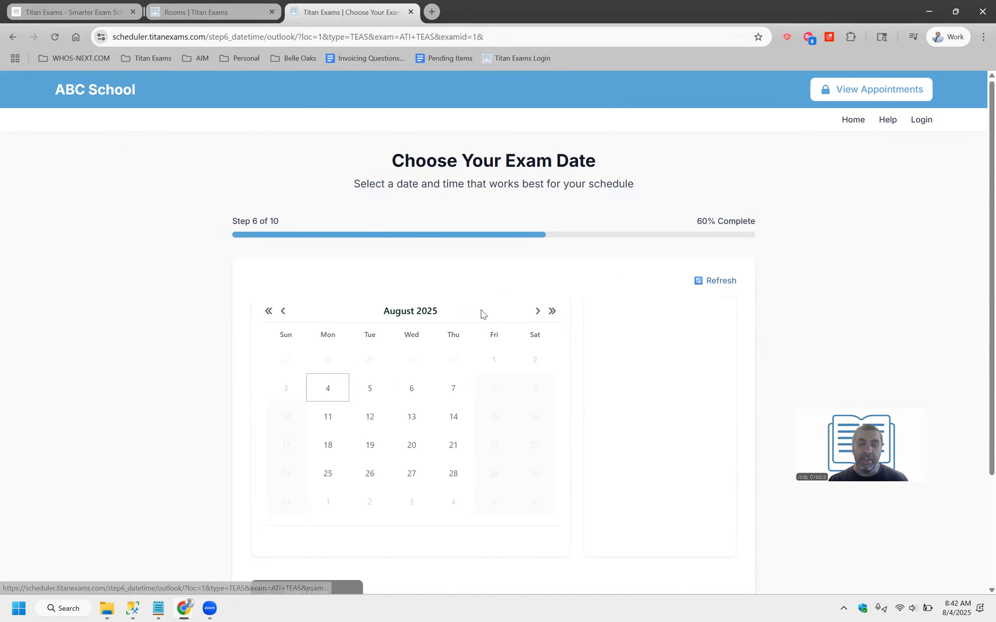
pyautogui.click(536, 313)
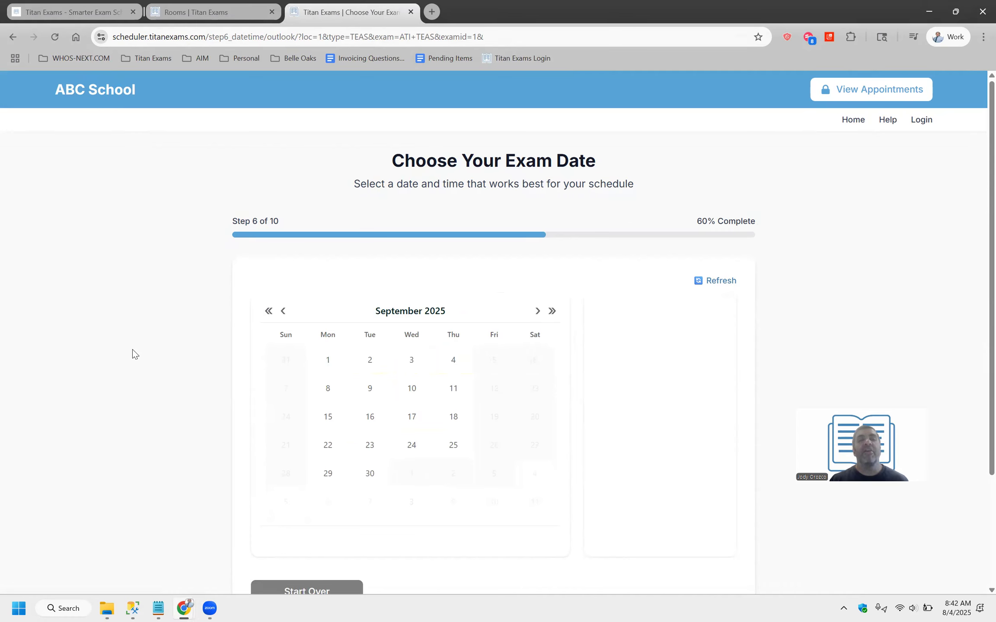
# - In the staff settings, set the Fire & HESI schedule to run from 8/11/2025 to 8/15/2025, exclude Wednesday, and save it
pyautogui.click(202, 13)
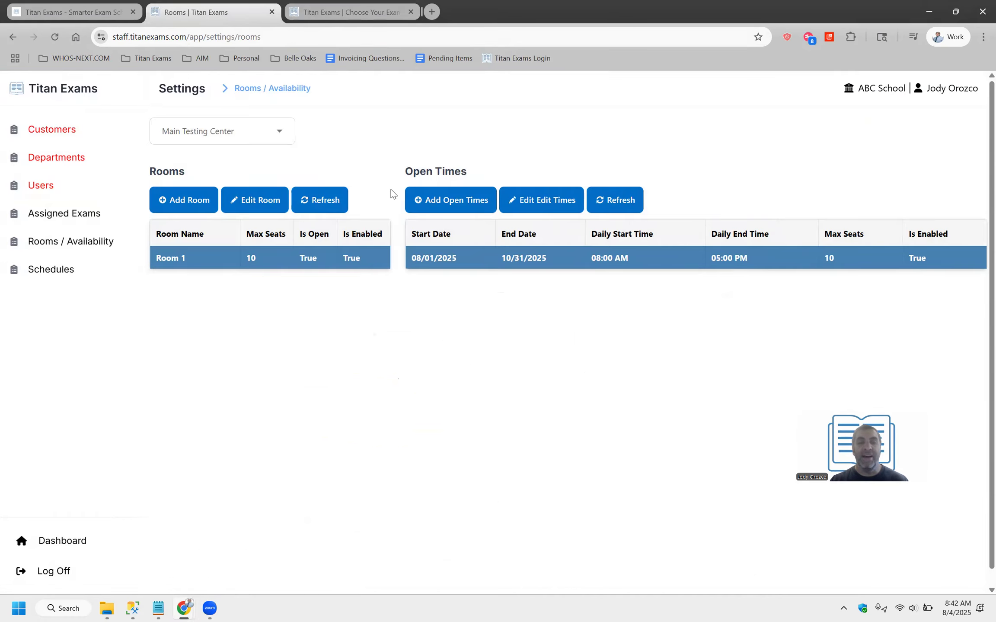
pyautogui.click(74, 271)
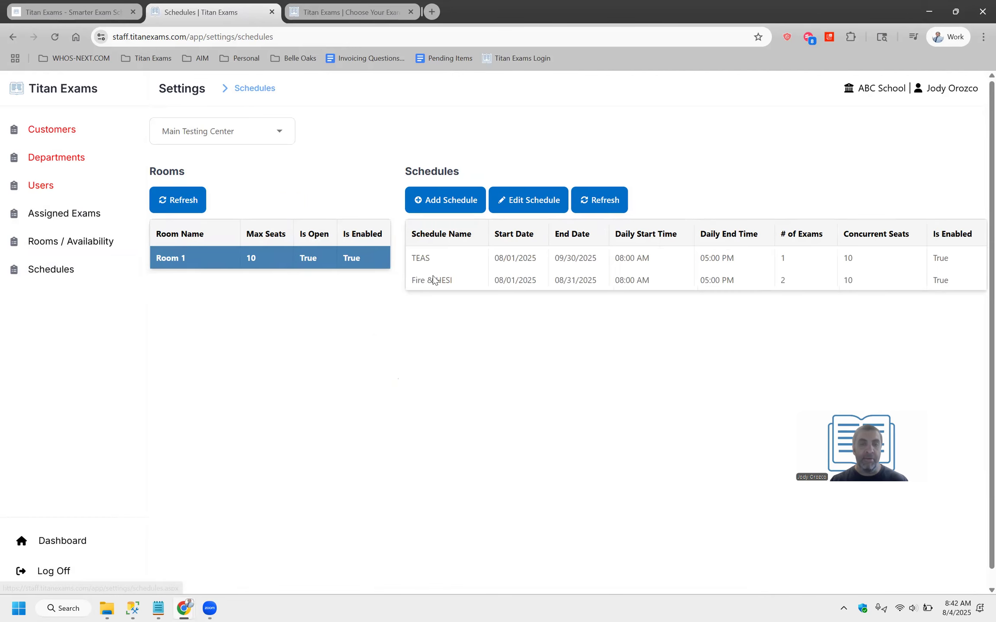
pyautogui.doubleClick(448, 279)
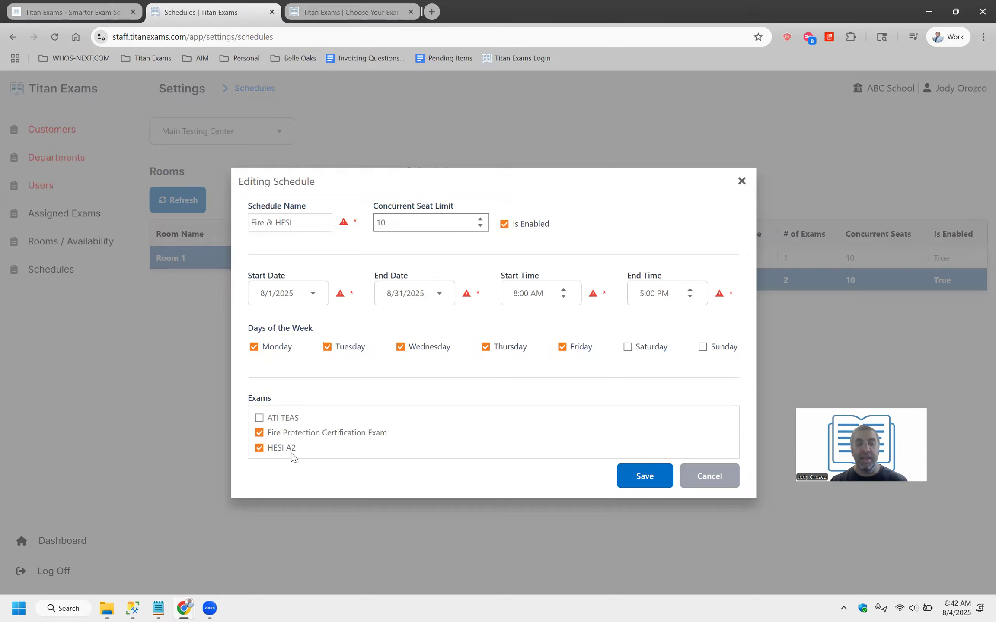
pyautogui.click(314, 295)
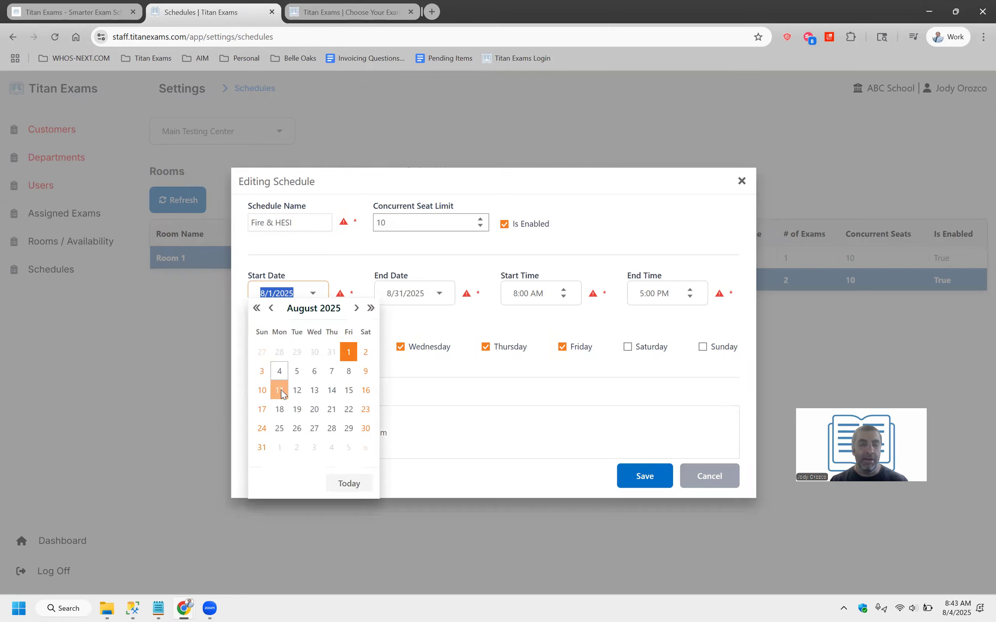
pyautogui.click(280, 391)
pyautogui.click(439, 293)
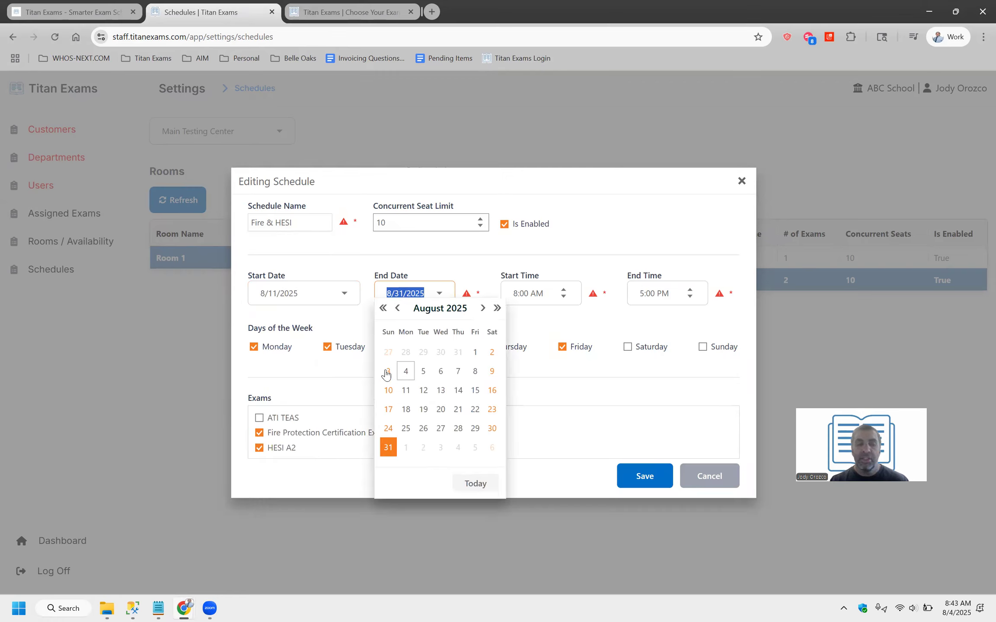
pyautogui.click(475, 391)
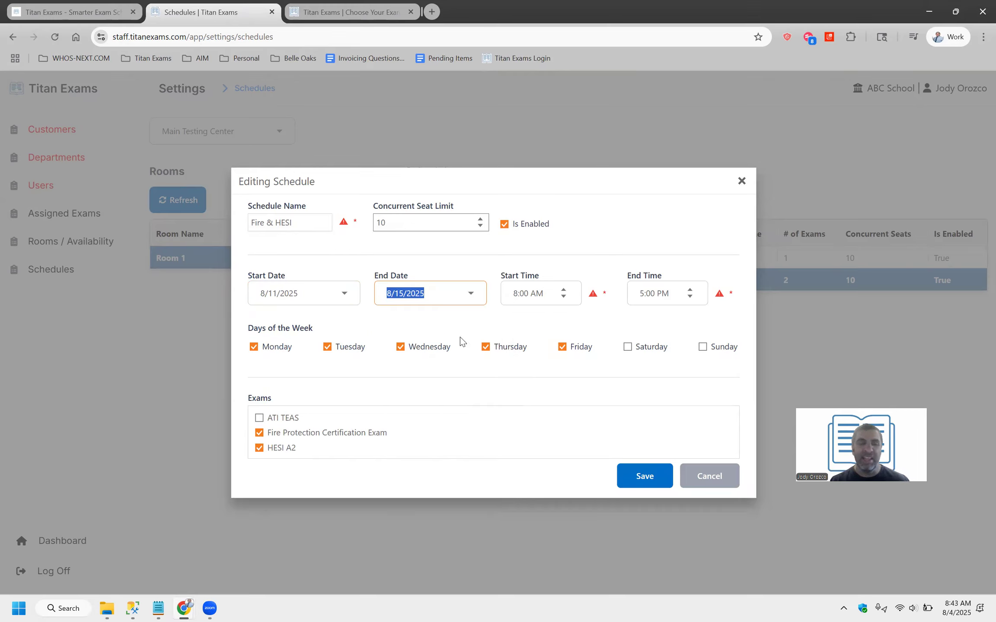
pyautogui.click(440, 348)
pyautogui.click(440, 349)
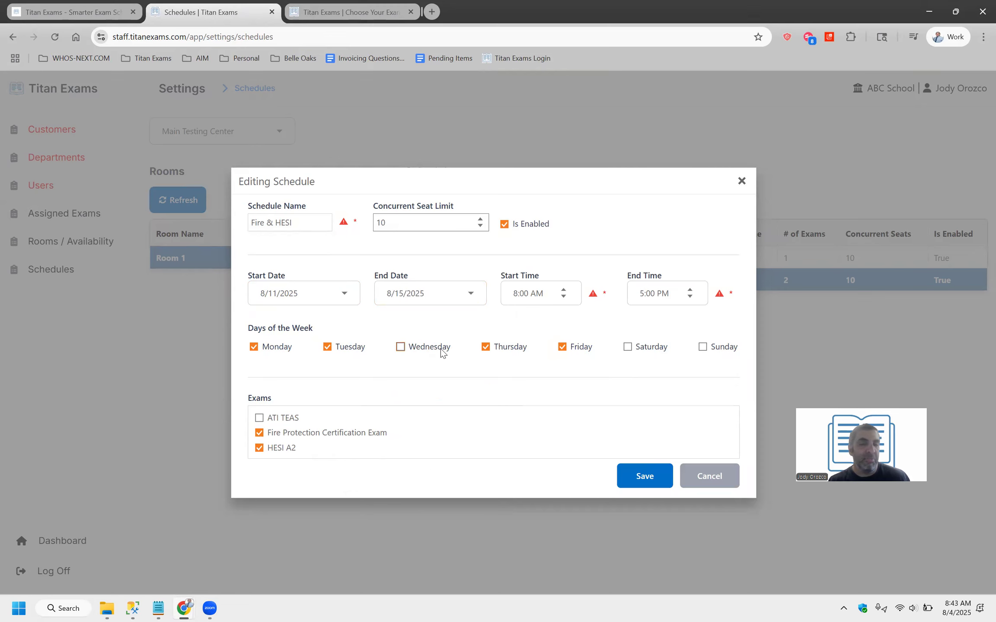
pyautogui.click(644, 475)
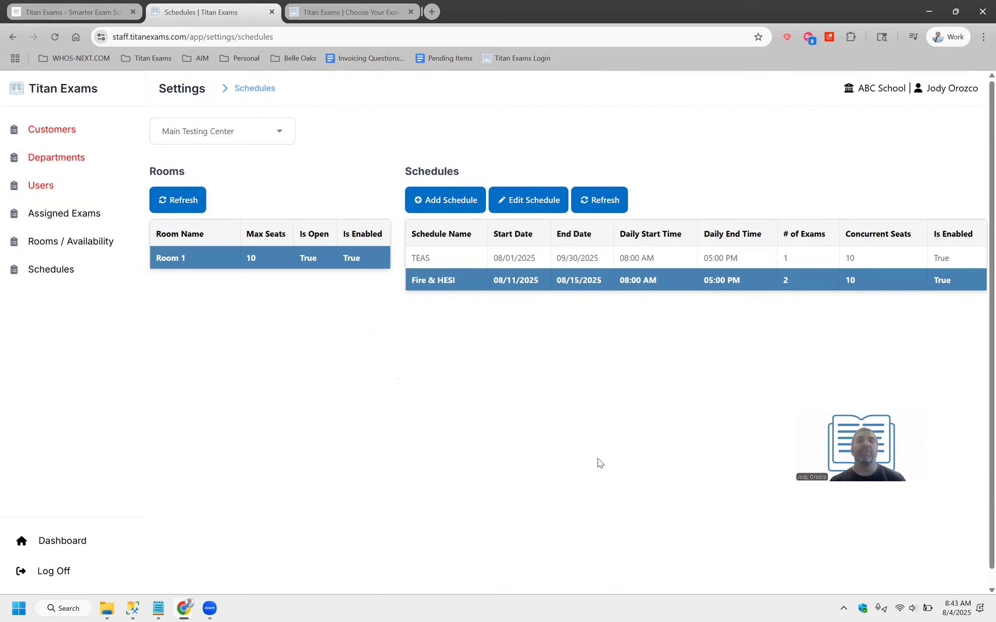
# - Restart the student booking for the TCFP type's Fire Protection Certification Exam and select August 15, 2025 to examine its time slots
pyautogui.click(416, 5)
pyautogui.click(305, 592)
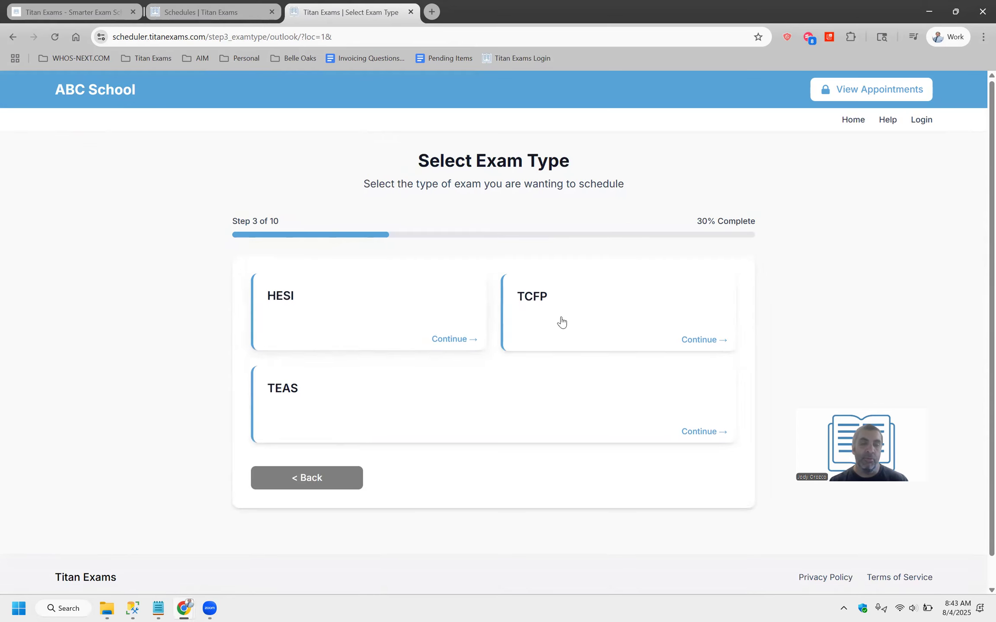
pyautogui.click(575, 315)
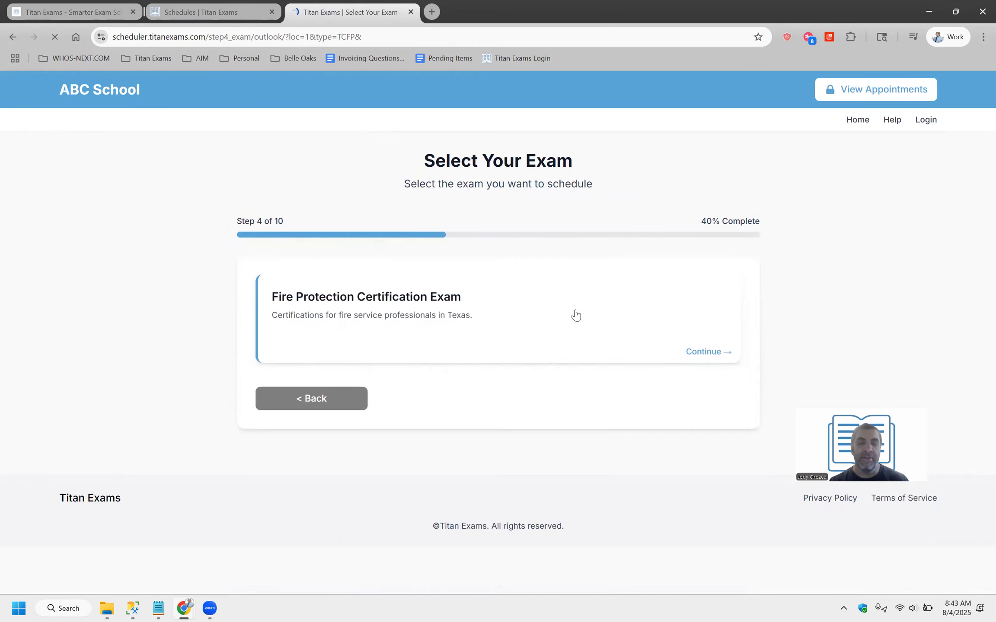
pyautogui.click(330, 308)
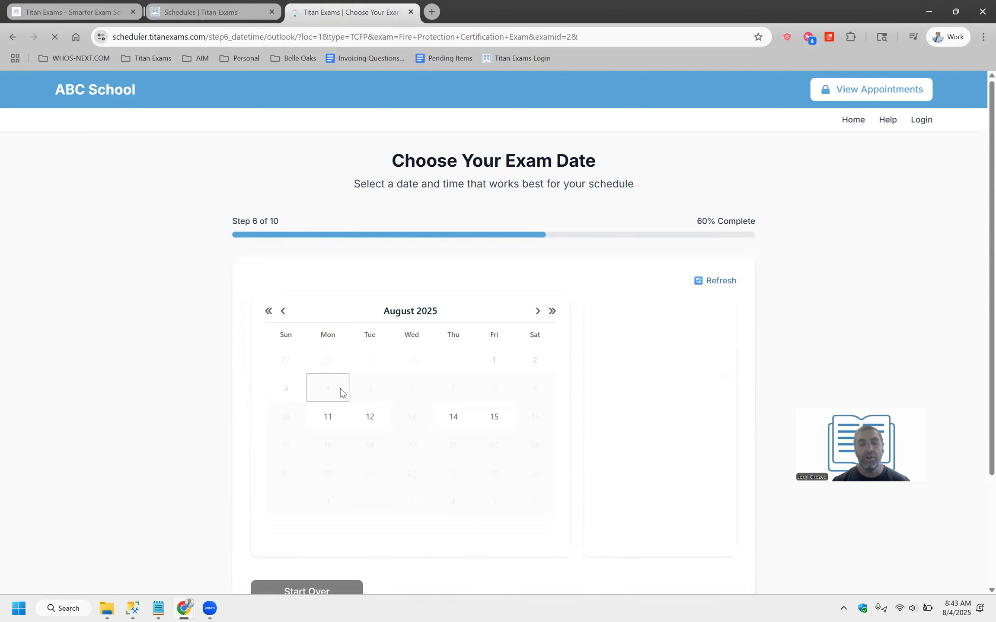
pyautogui.click(499, 418)
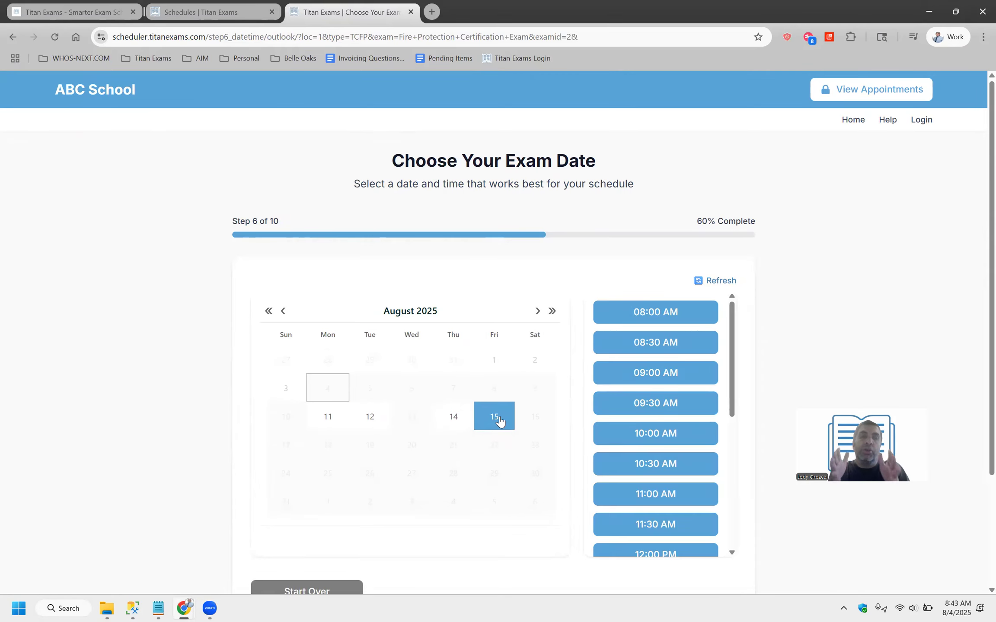